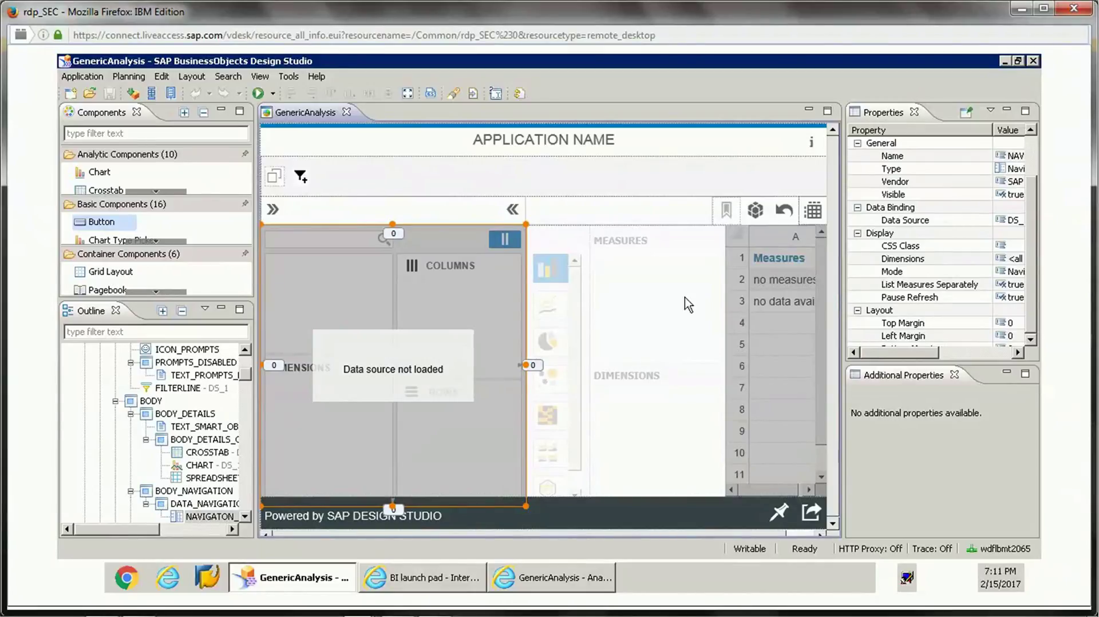
Start a new application named OnlineCompositionTest and preview the Ready-To-Run templates.
left_click(71, 93)
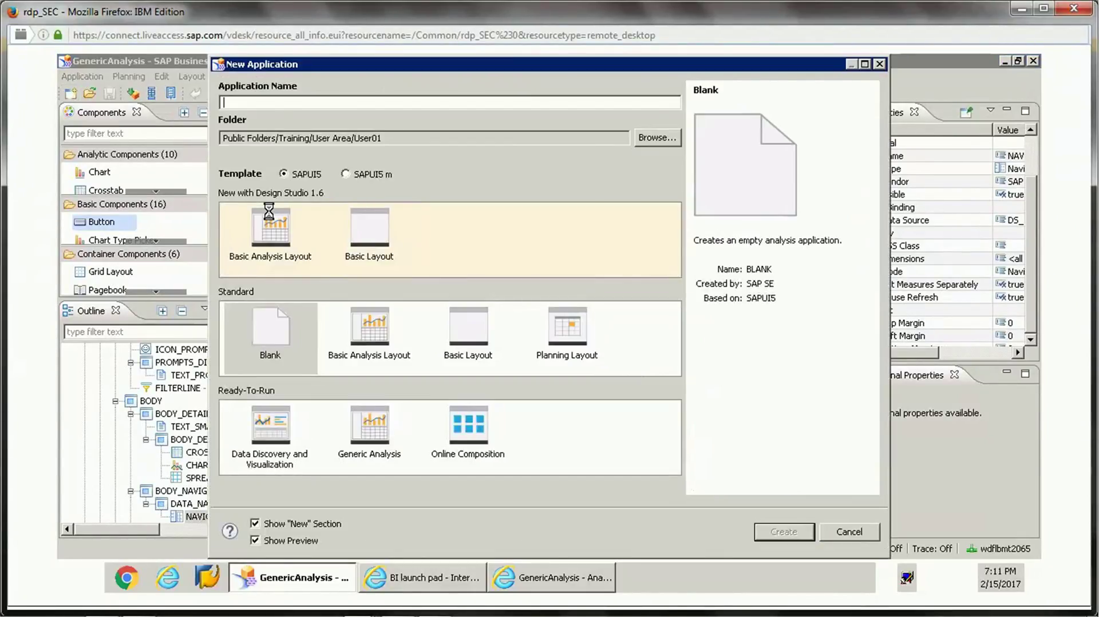
type("Online")
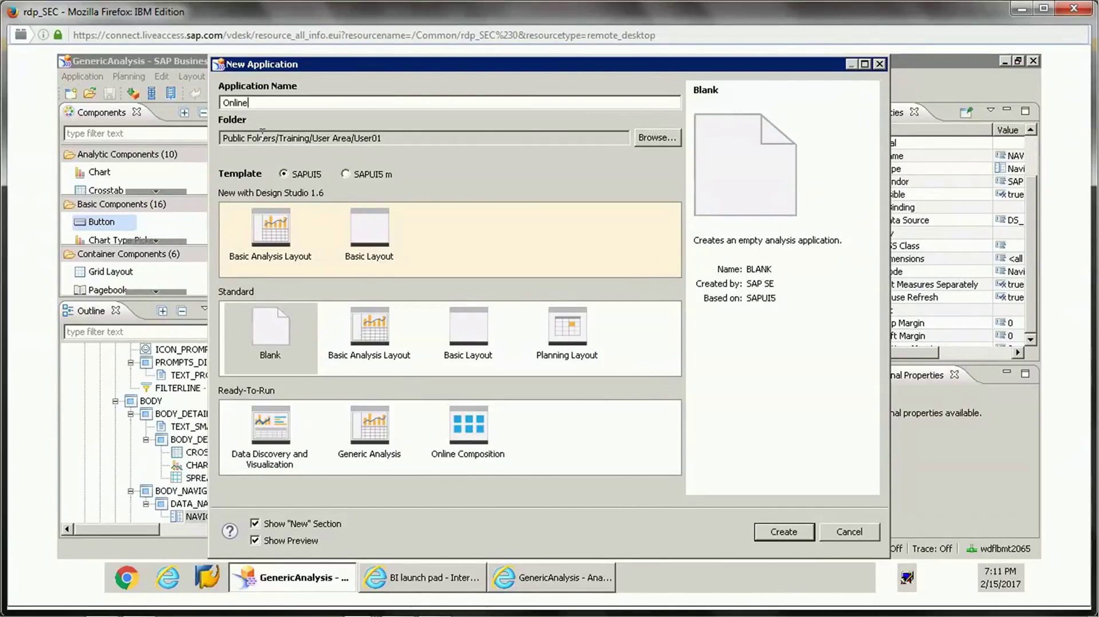
type("Compositio")
type("nT")
type("est")
left_click(256, 436)
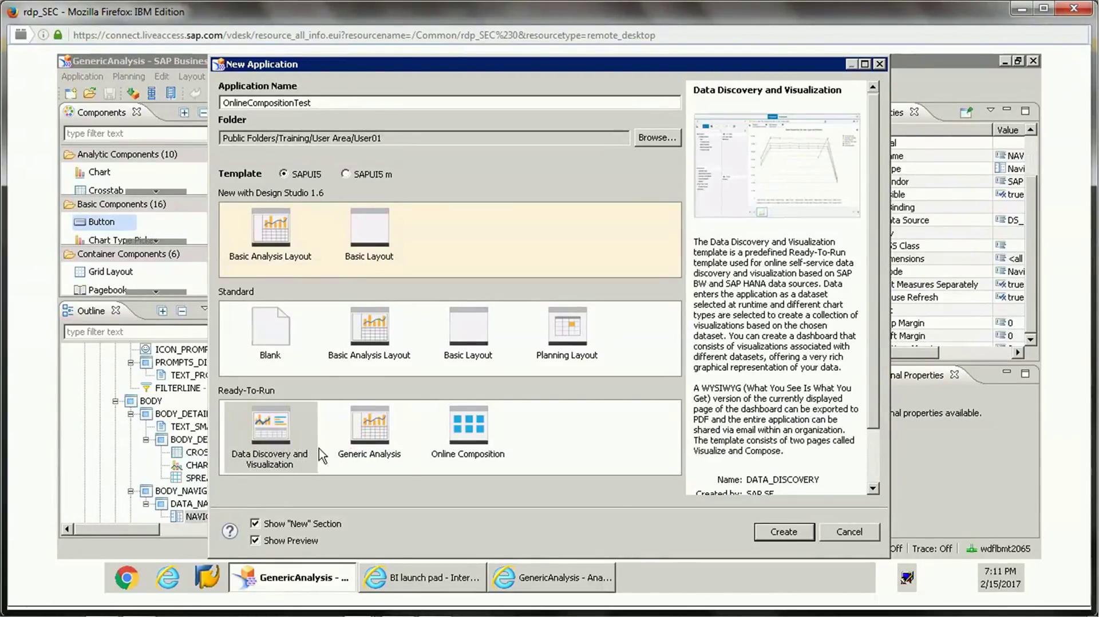
left_click(377, 453)
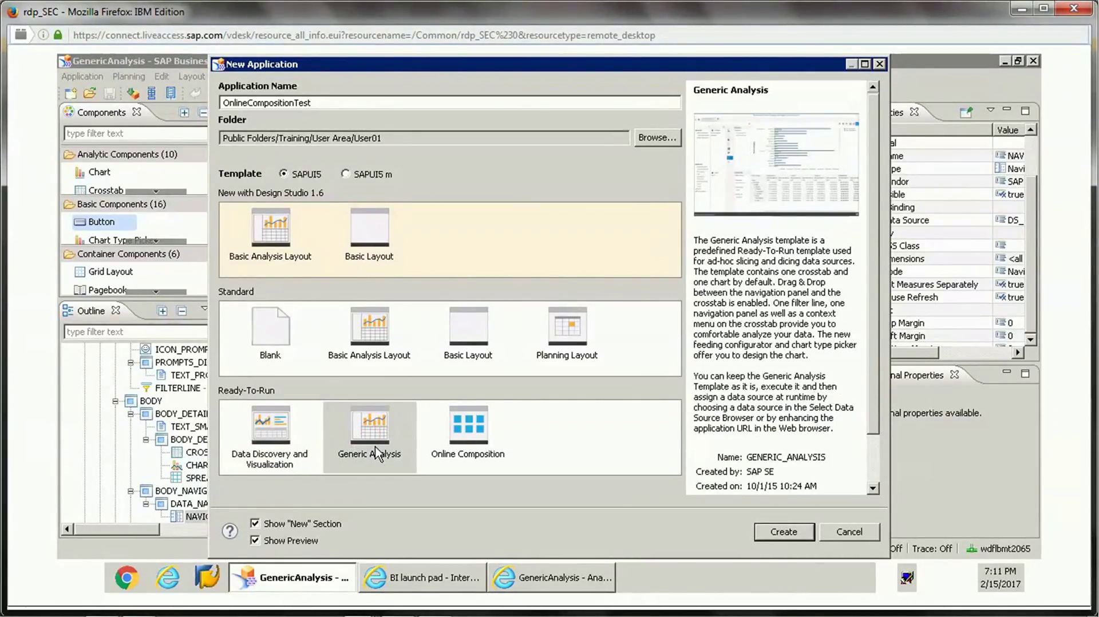
Choose the Online Composition template and create the OnlineCompositionTest application.
left_click(470, 449)
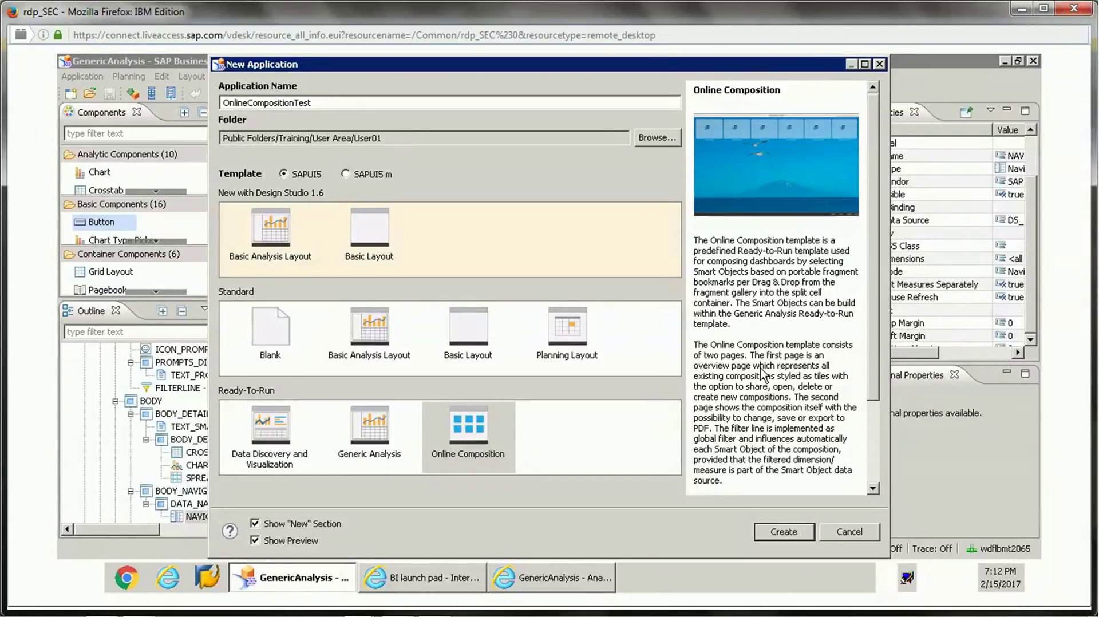
left_click(784, 534)
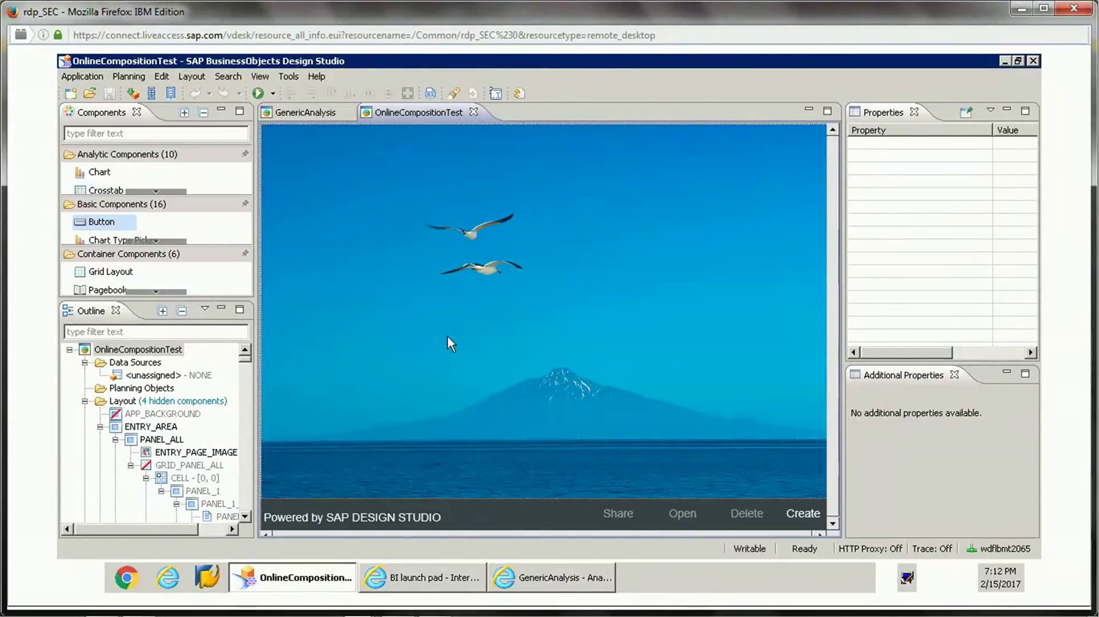
Maximize the OnlineCompositionTest editor and select the entry page panel on the canvas.
left_click(828, 111)
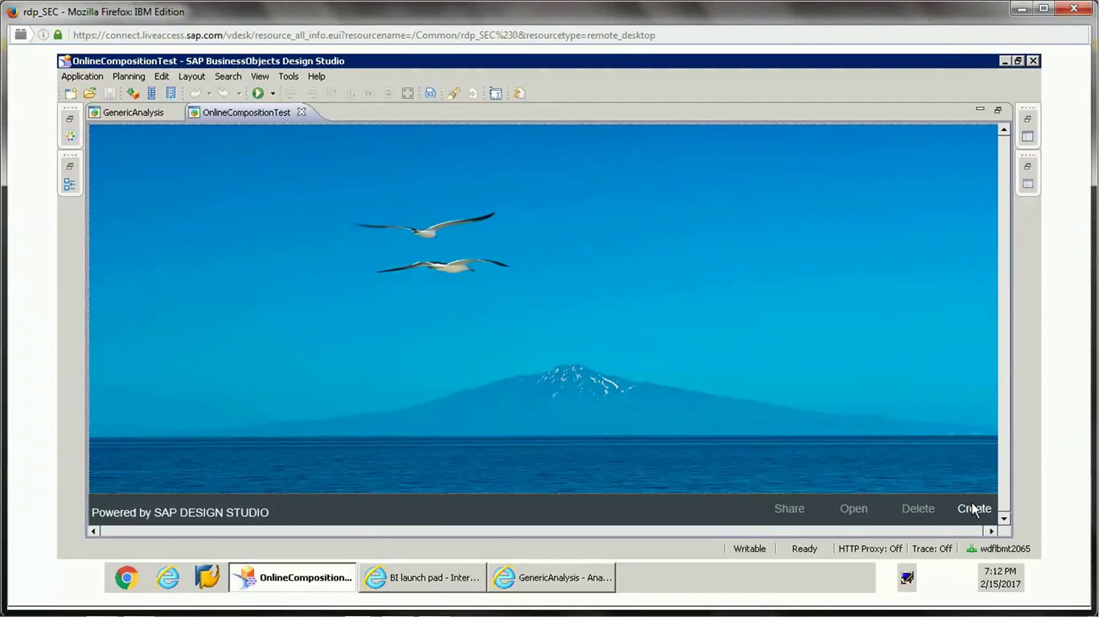
mouse_move(973, 510)
left_mouse_down()
mouse_move(819, 514)
mouse_move(730, 328)
left_mouse_up()
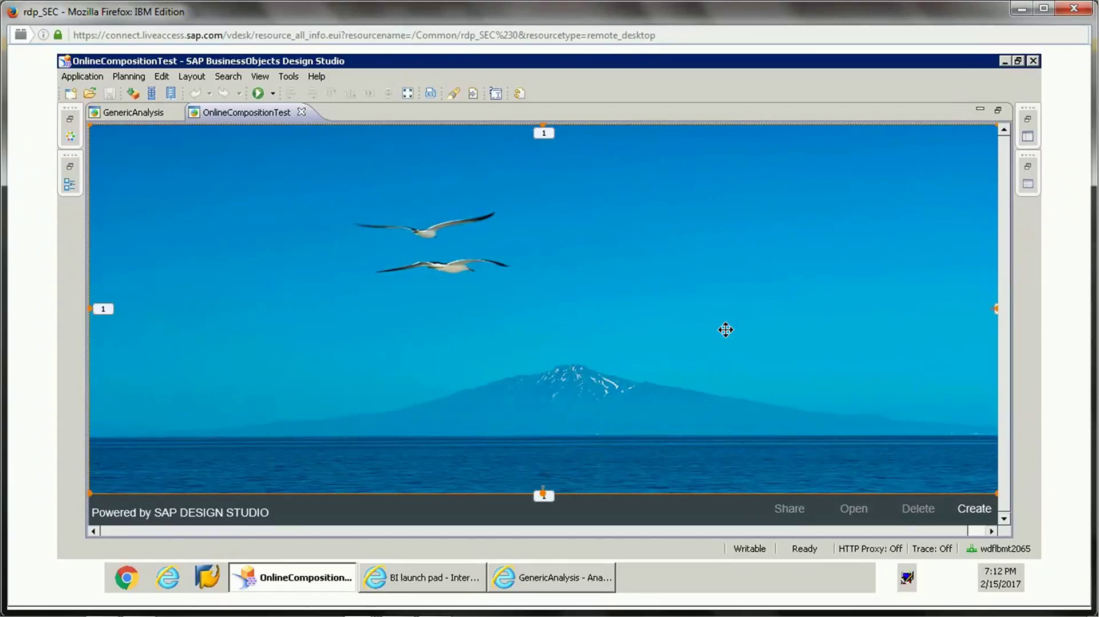
Run OnlineCompositionTest on the BI Platform in maximized Internet Explorer, then return to Design Studio.
left_click(274, 94)
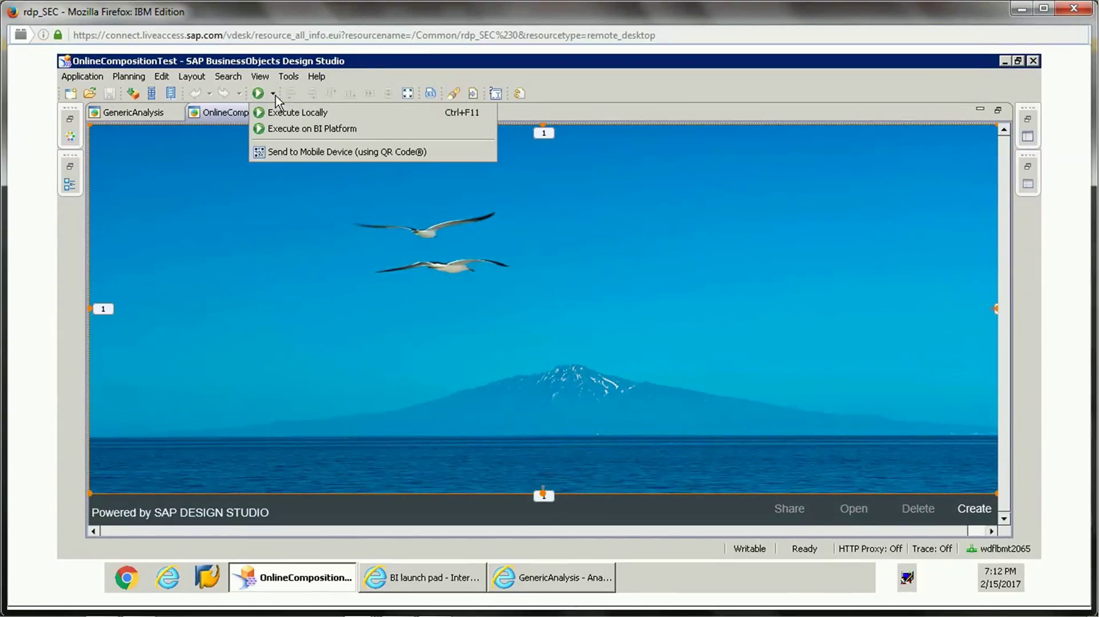
left_click(292, 129)
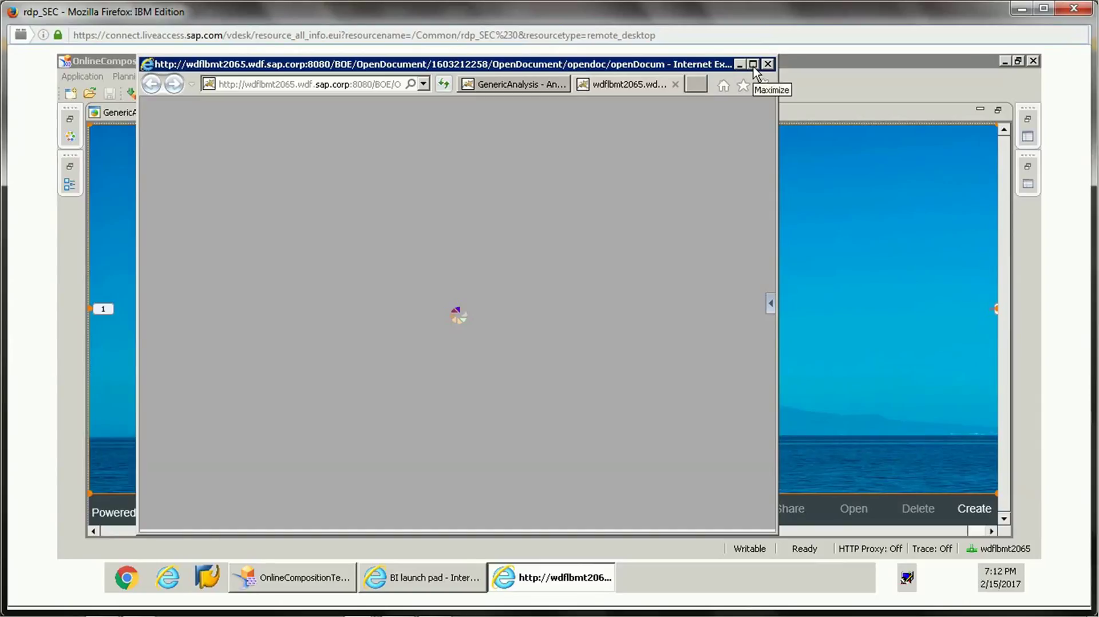
left_click(754, 64)
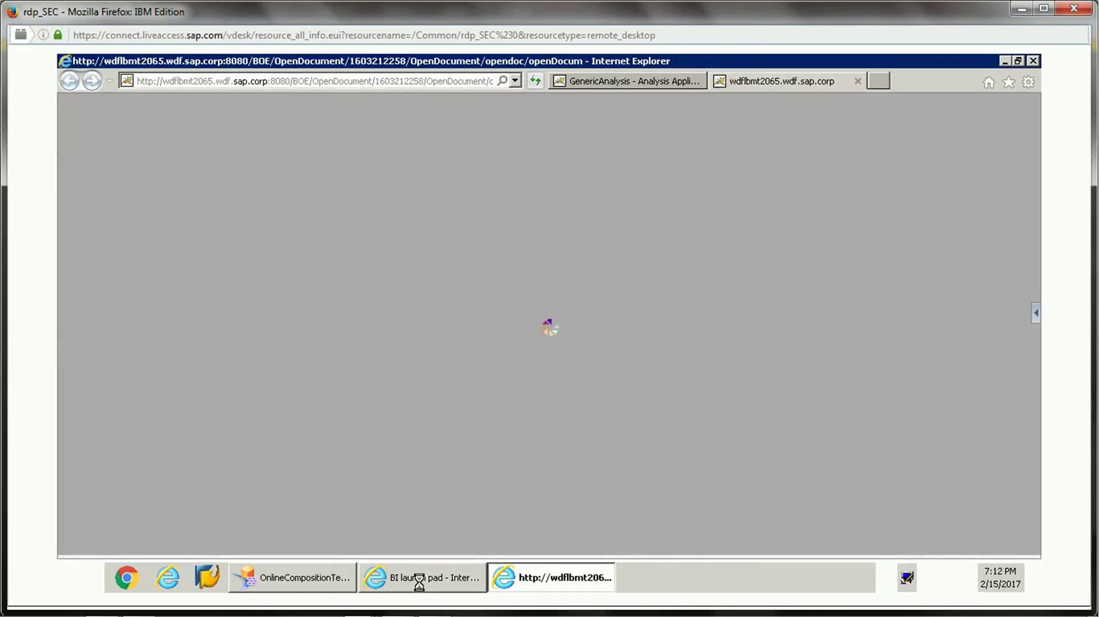
left_click(312, 584)
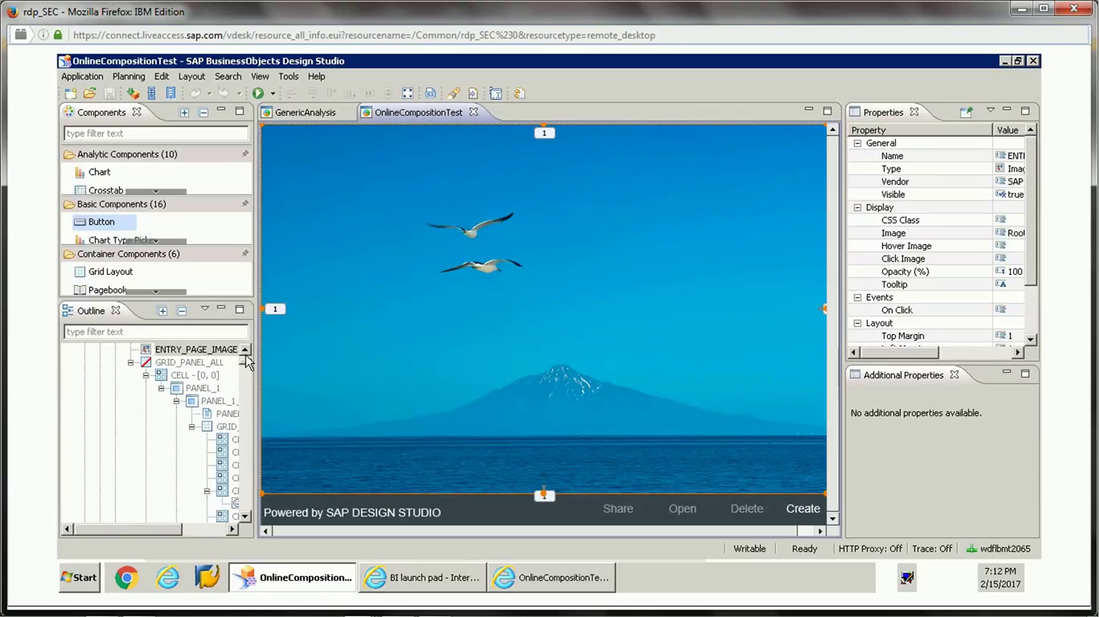
Collapse ENTRY_AREA, Layout, Technical Components and Data Sources in the Outline, then switch to Internet Explorer.
scroll(124, 429, "up", 3)
left_click(100, 427)
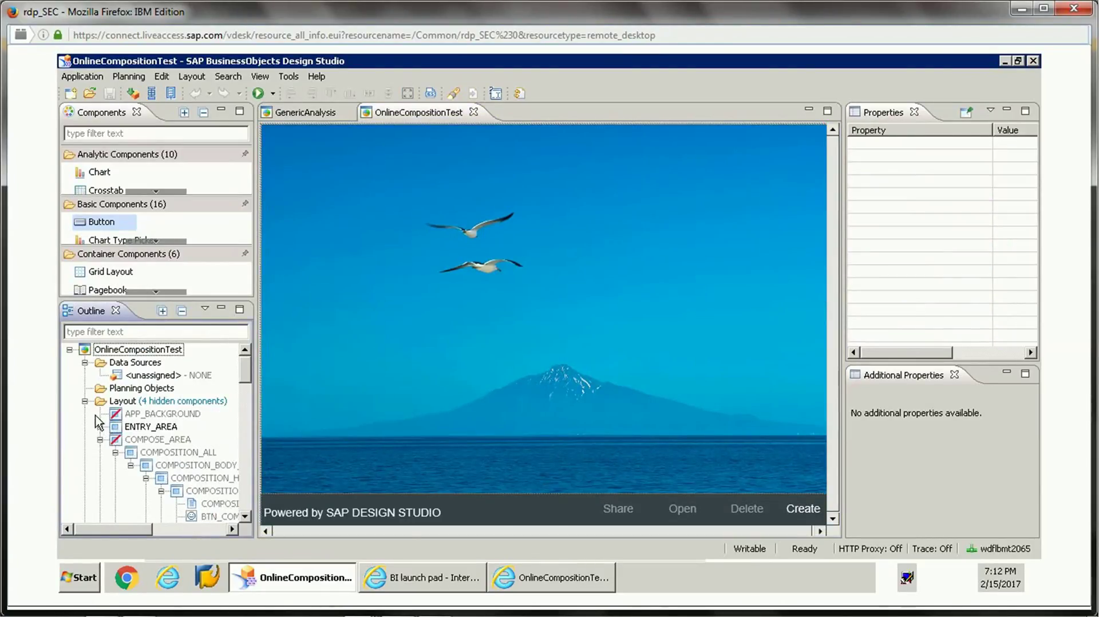
left_click(85, 401)
left_click(85, 414)
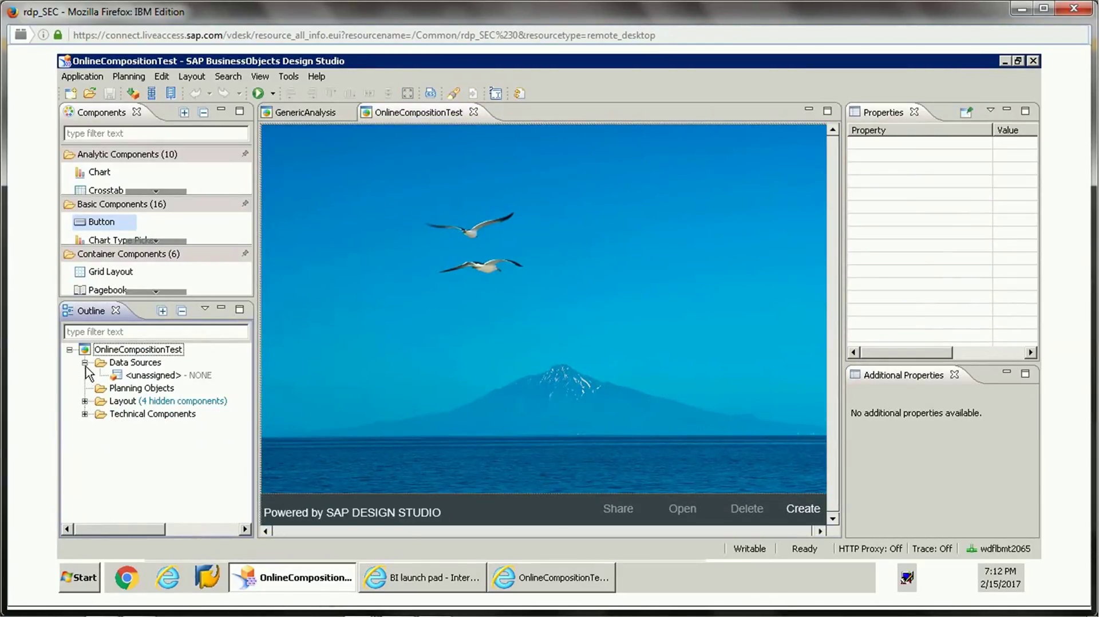
left_click(85, 363)
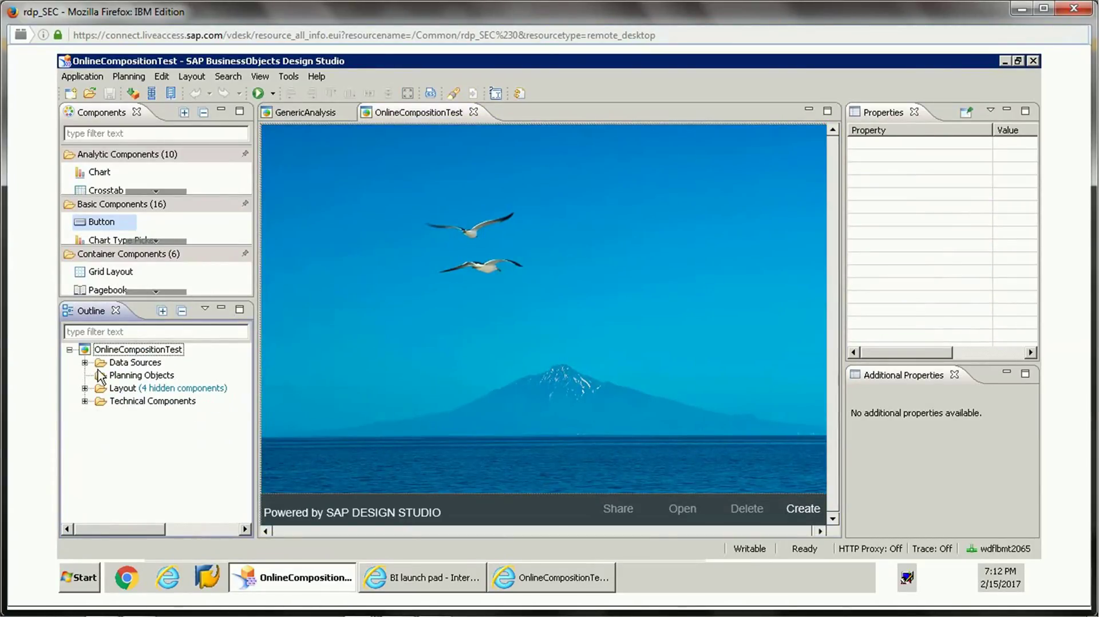
left_click(577, 578)
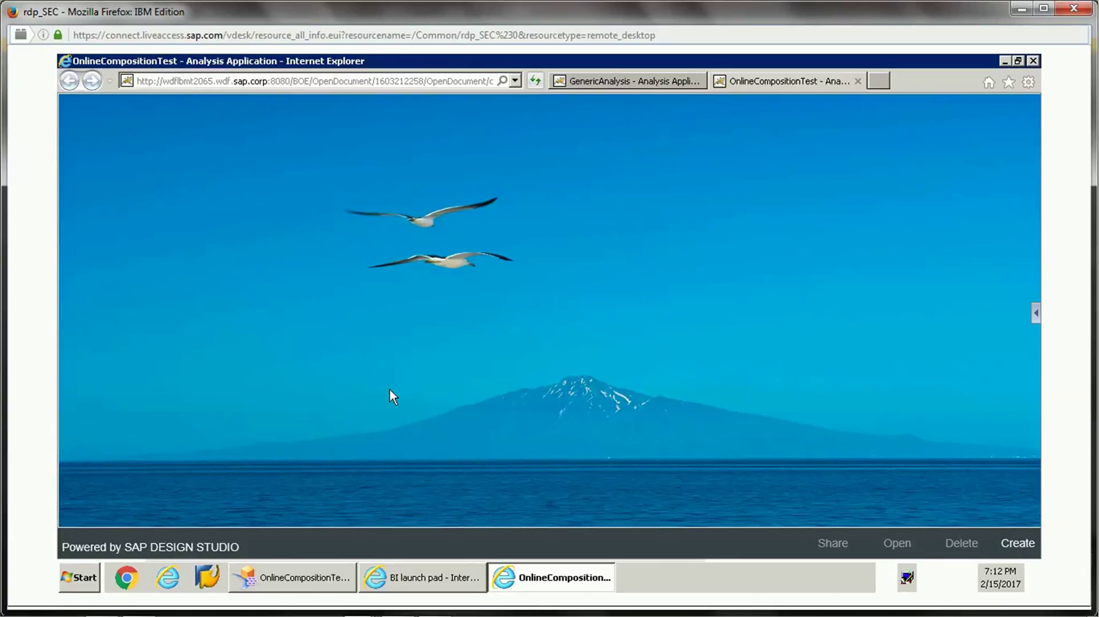
Create a new composition and drop the U00 IO per Country table onto it.
left_click(1020, 547)
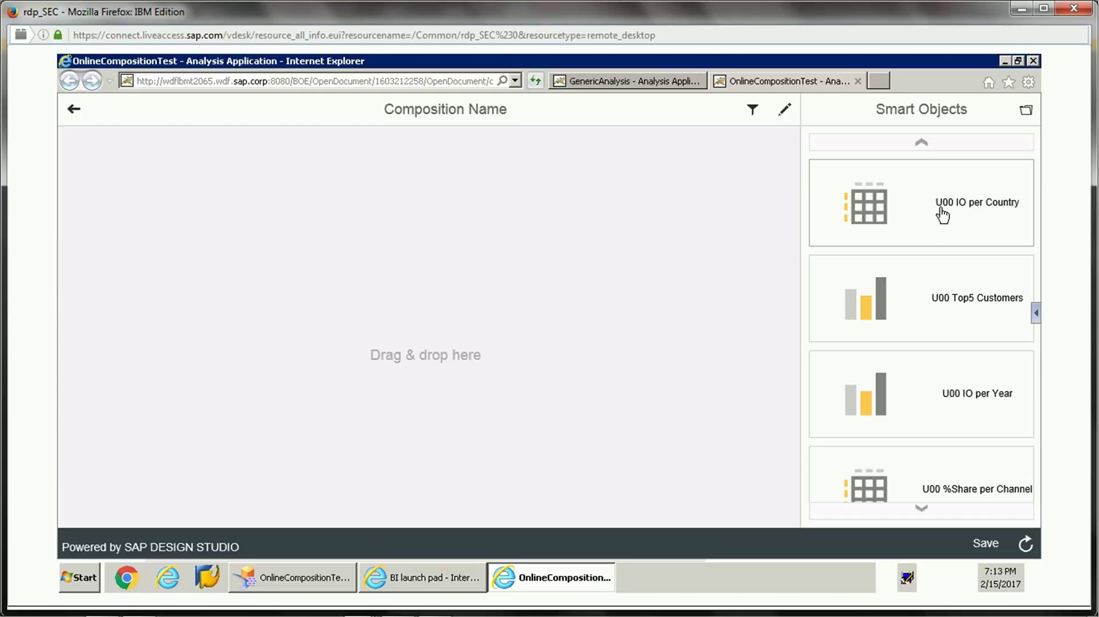
mouse_move(697, 233)
left_mouse_down()
mouse_move(244, 222)
mouse_move(240, 213)
left_mouse_up()
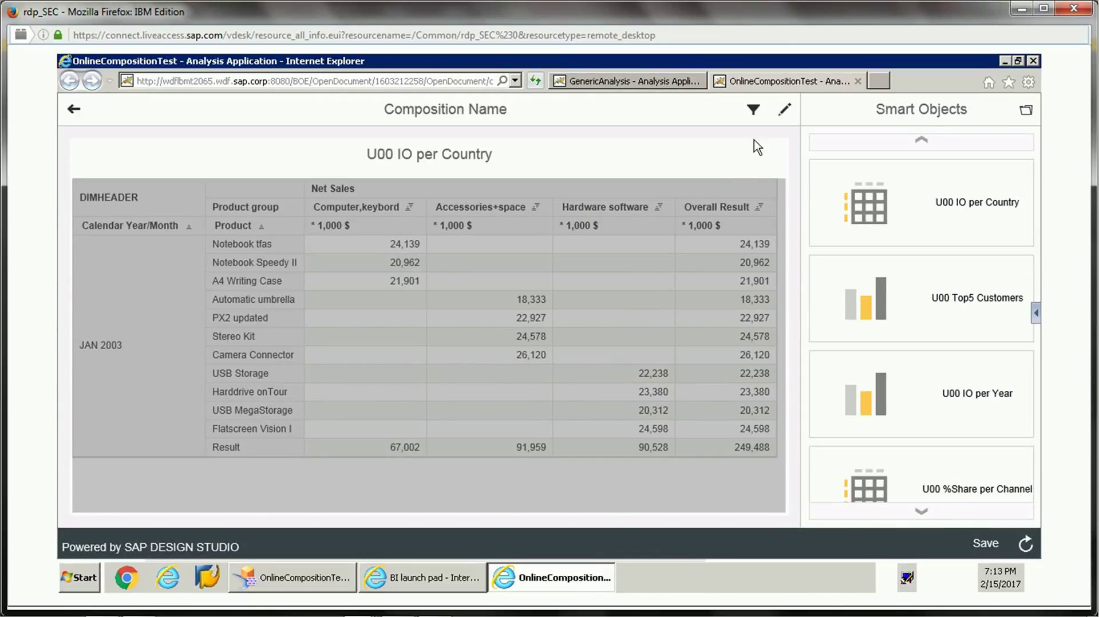
Rename the composition title to 'Sales Dashbaord'.
left_click(787, 112)
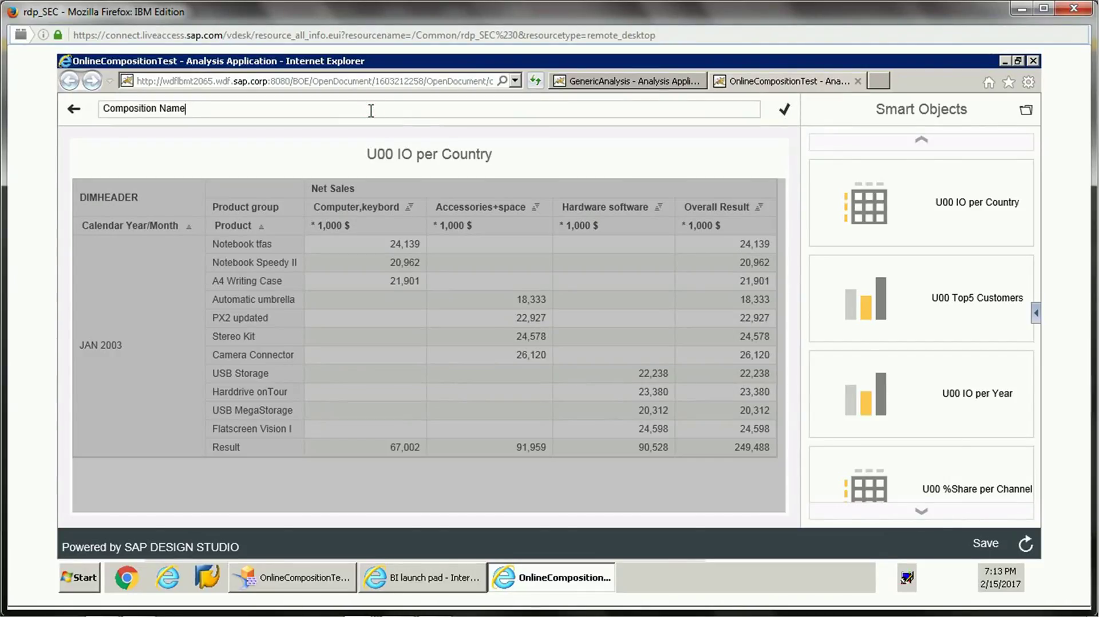
key("BackSpace")
key("BackSpace")
key("BackSpace")
type("Sales Dashb")
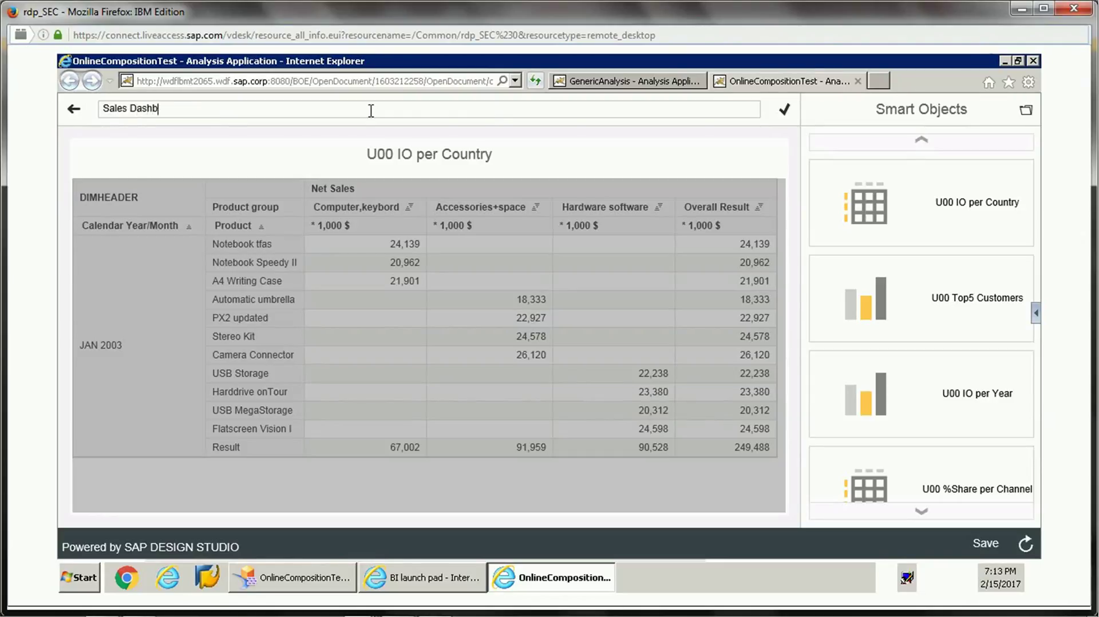
type("aord")
key("Return")
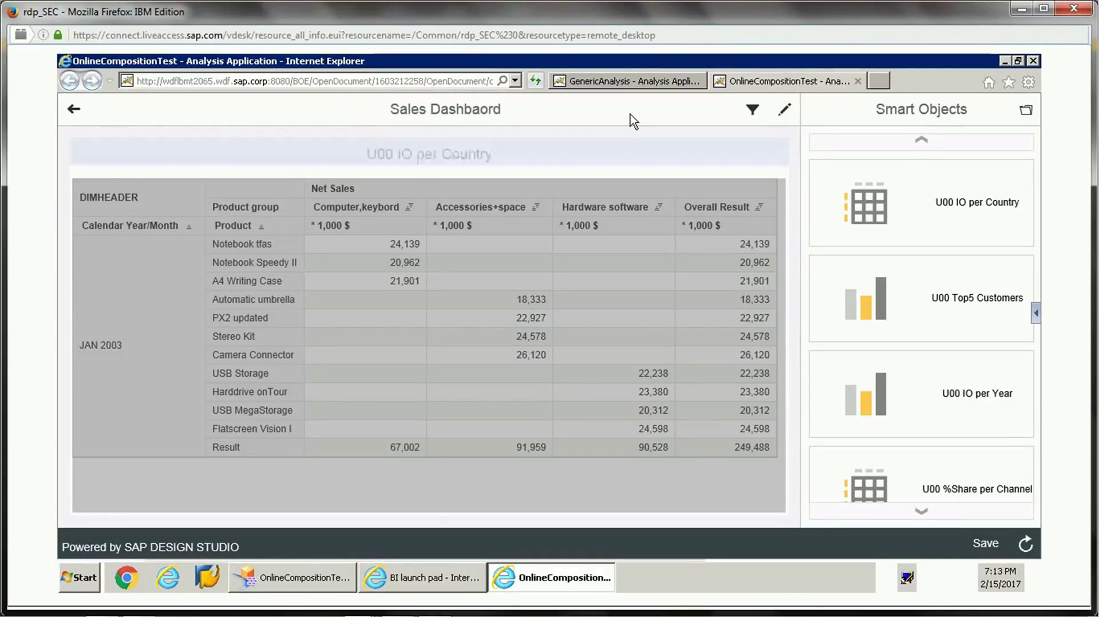
Show the filter bar and browse the data source filter dimensions, finding the list empty.
left_click(753, 112)
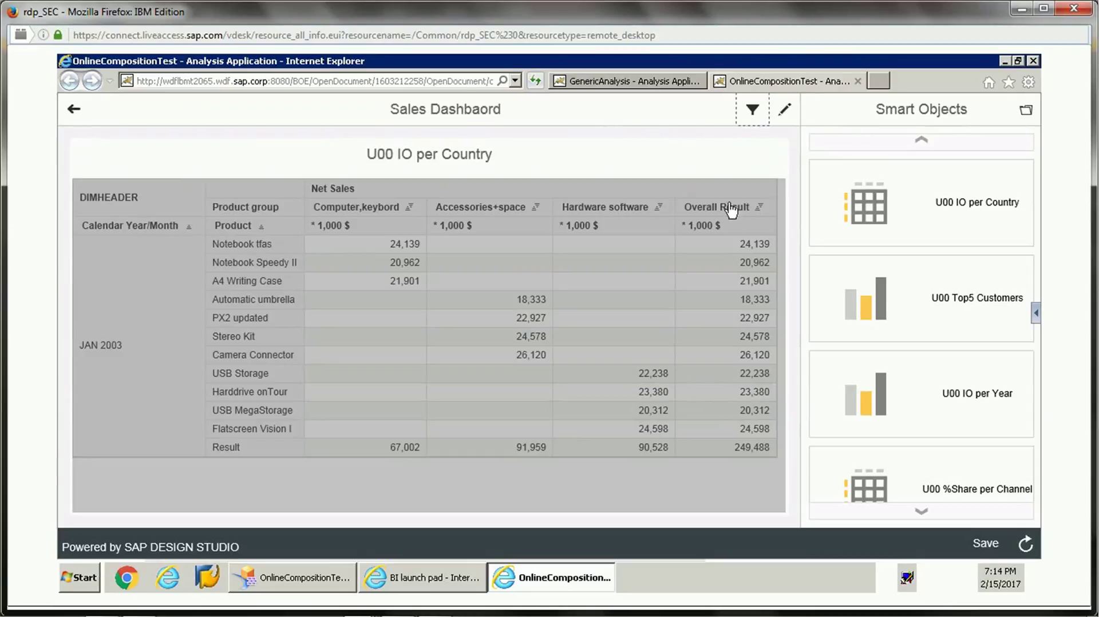
left_click(104, 144)
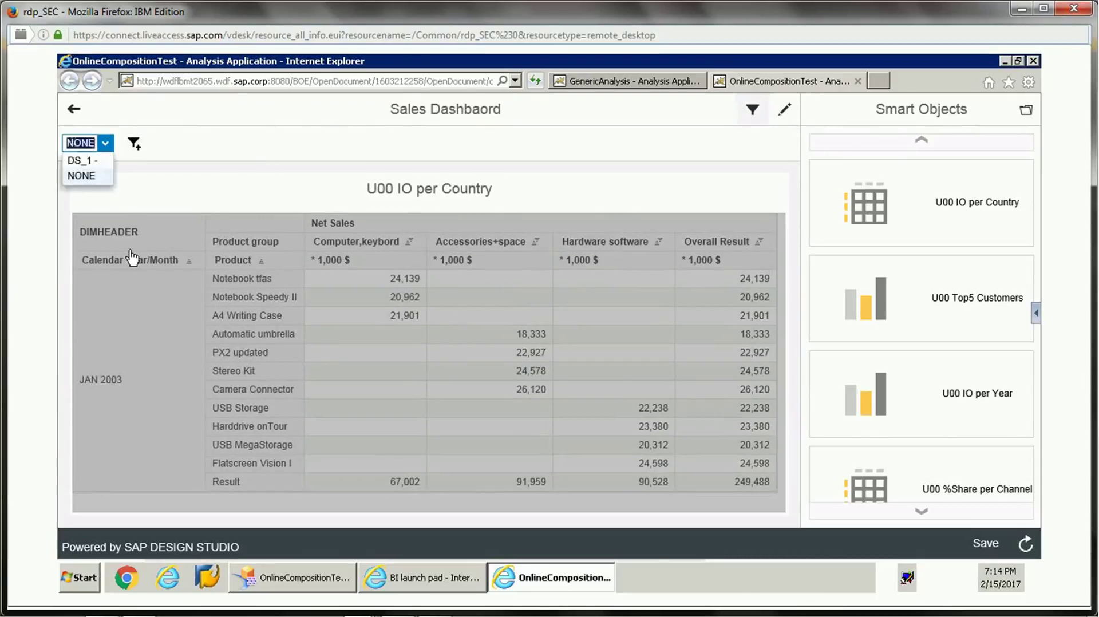
left_click(81, 175)
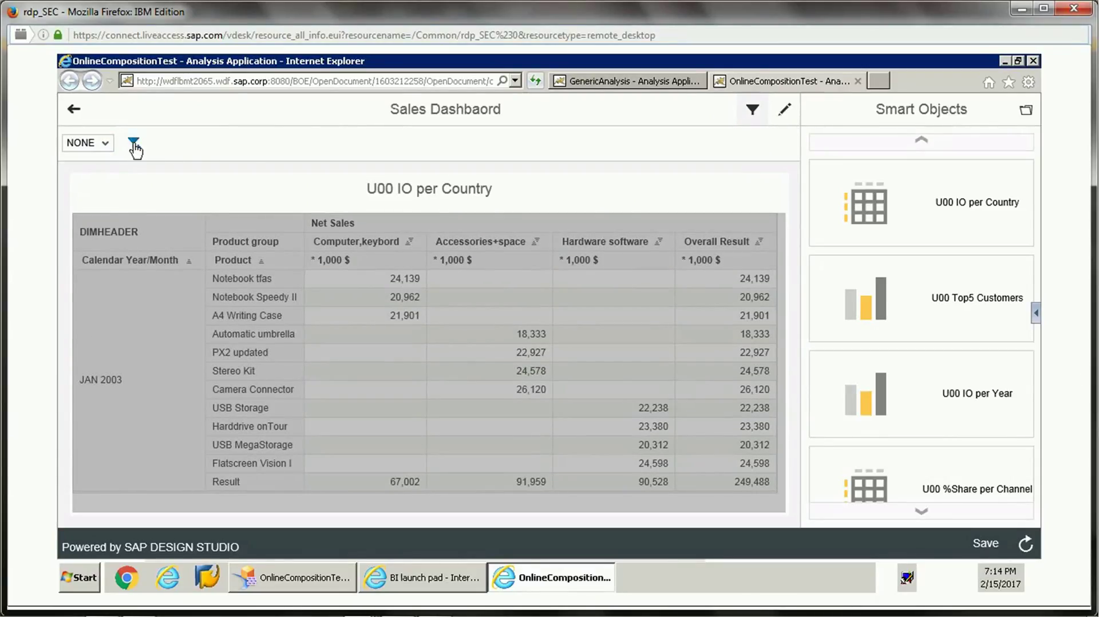
left_click(133, 143)
left_click(503, 148)
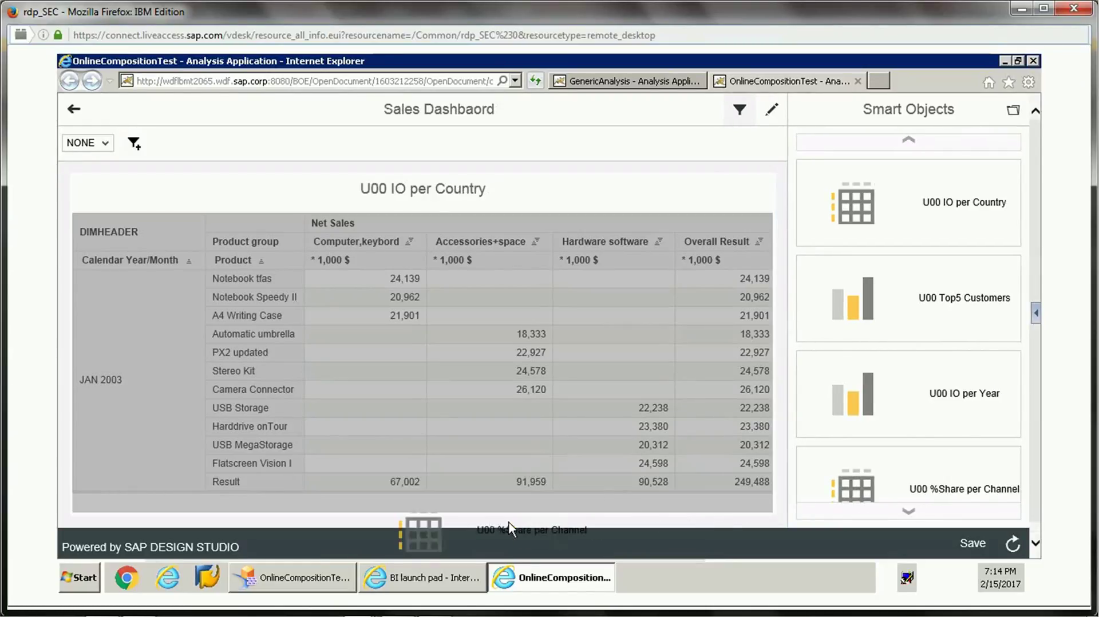
Add the U00 %Share per Channel table and the U00 Top5 Customers and U00 IO per Year charts.
left_click_drag(509, 523, 493, 517)
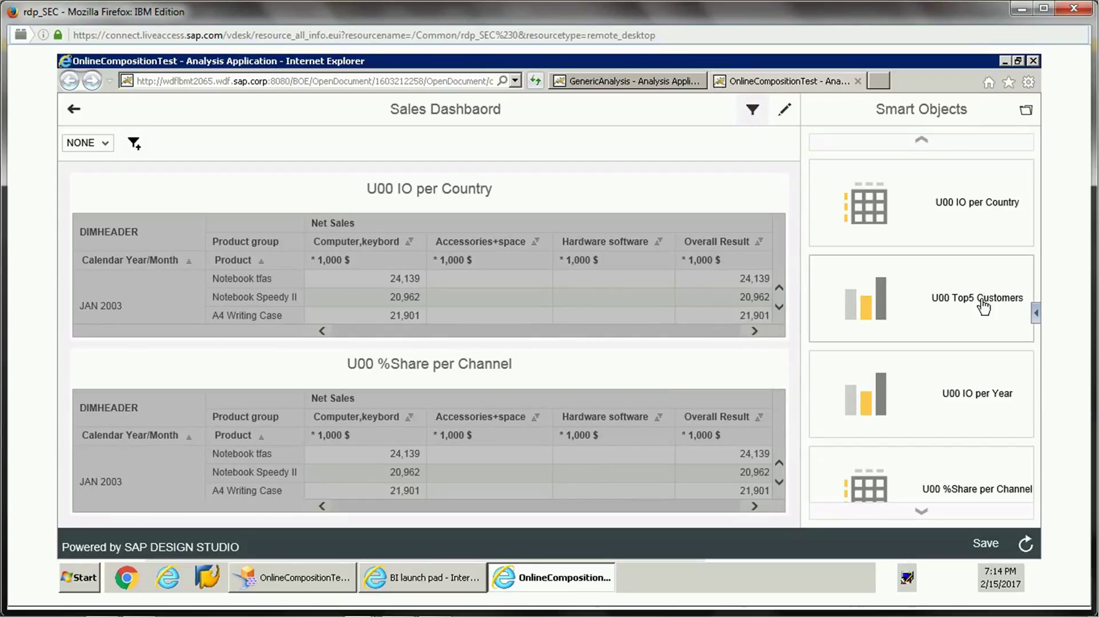
mouse_move(984, 306)
left_mouse_down()
mouse_move(744, 488)
mouse_move(748, 477)
left_mouse_up()
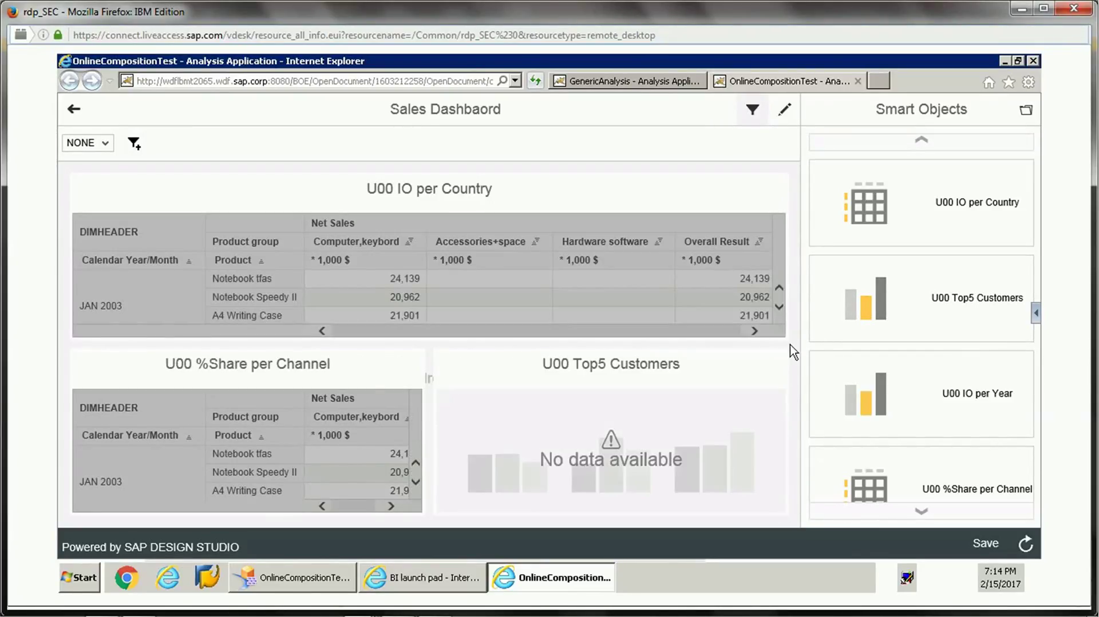
left_click_drag(952, 408, 651, 272)
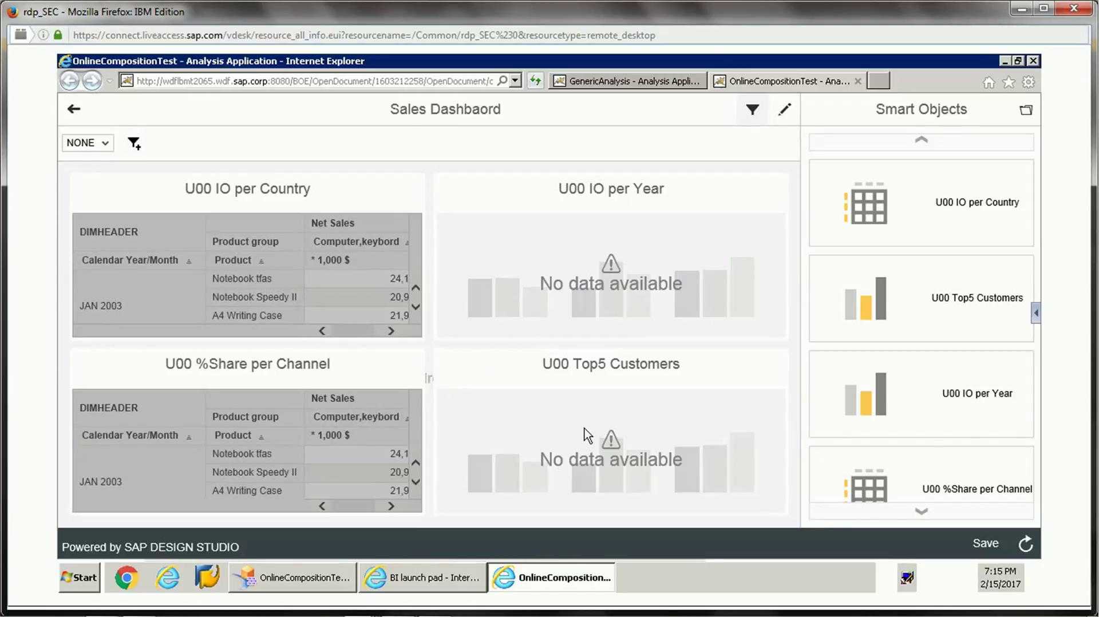
triple_click(622, 253)
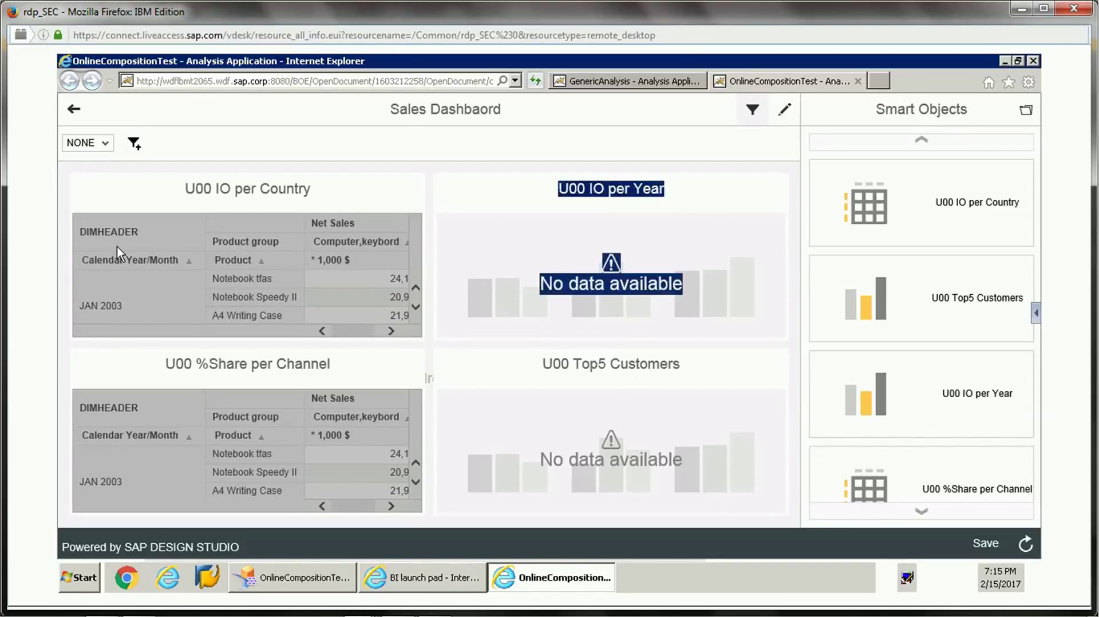
left_click(186, 255)
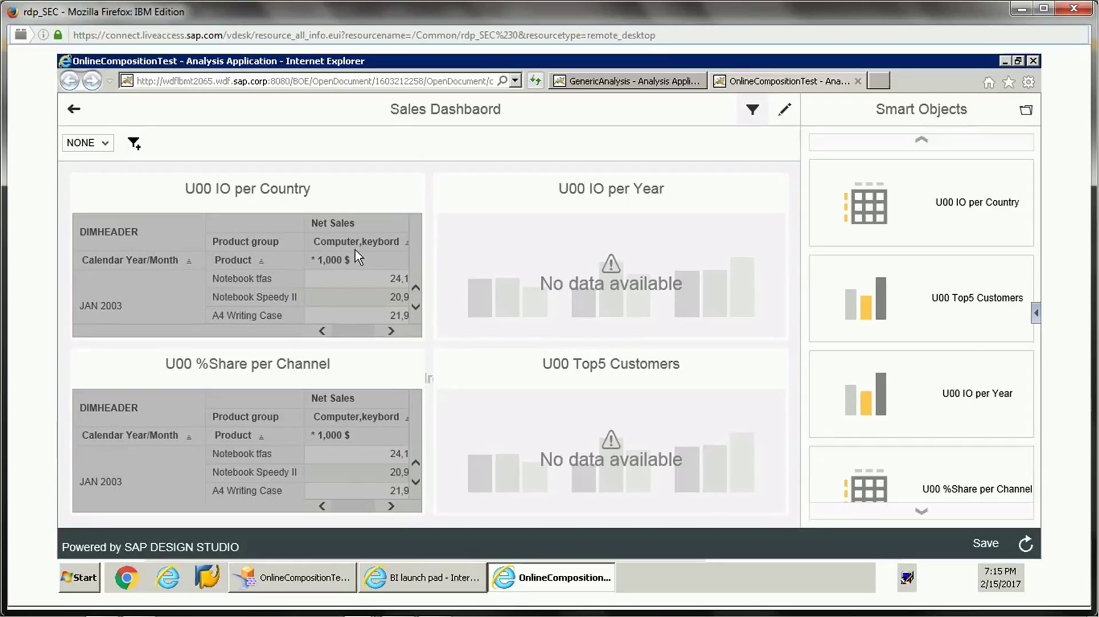
Save Sales Dashbaord, then select it on the overview and open it for viewing.
left_click(983, 544)
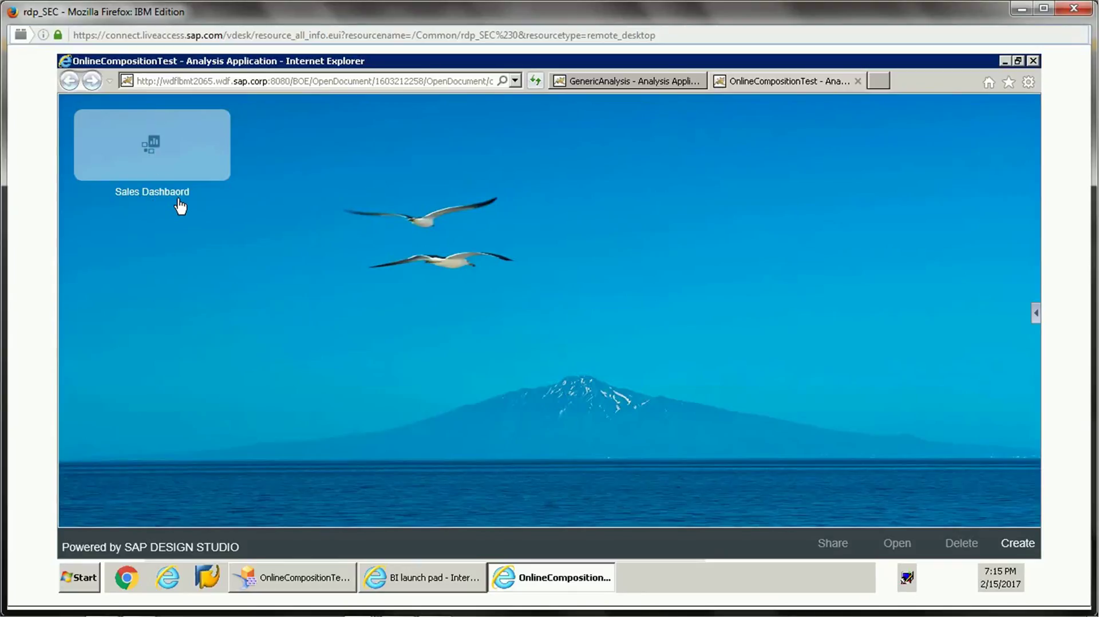
left_click(152, 174)
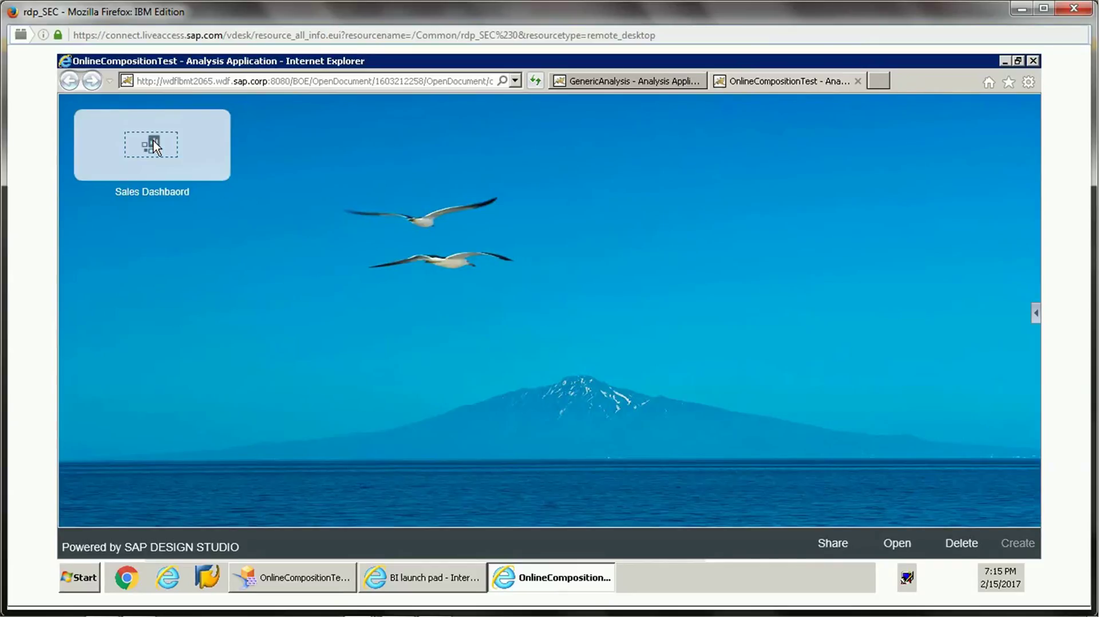
double_click(152, 195)
left_click(898, 544)
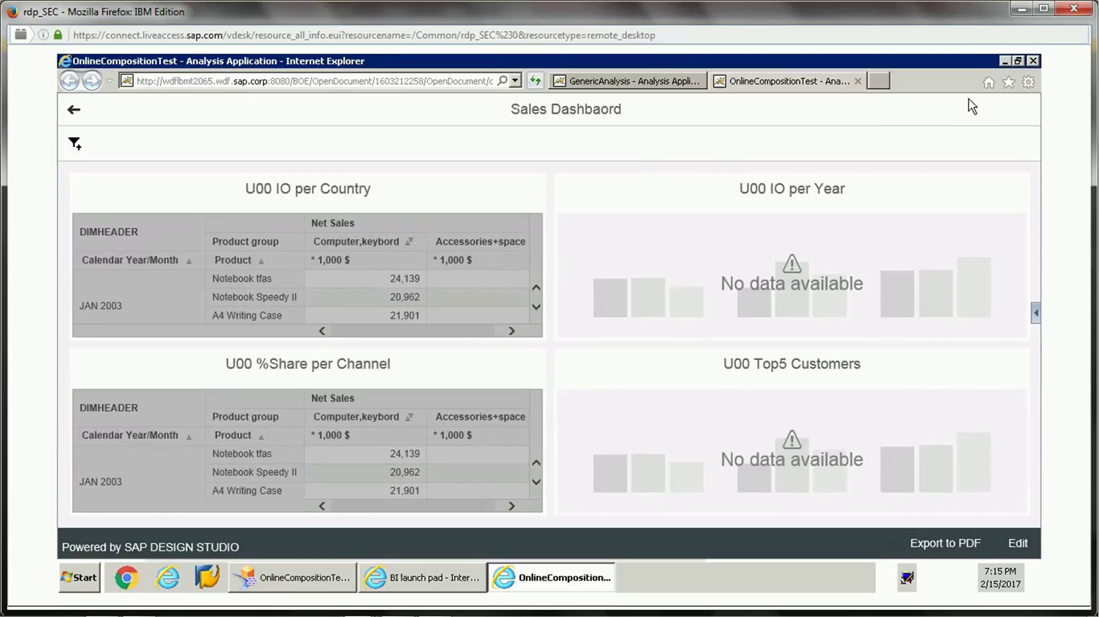
Back on the overview, copy the Sales Dashbaord Share bookmark URL.
left_click(71, 114)
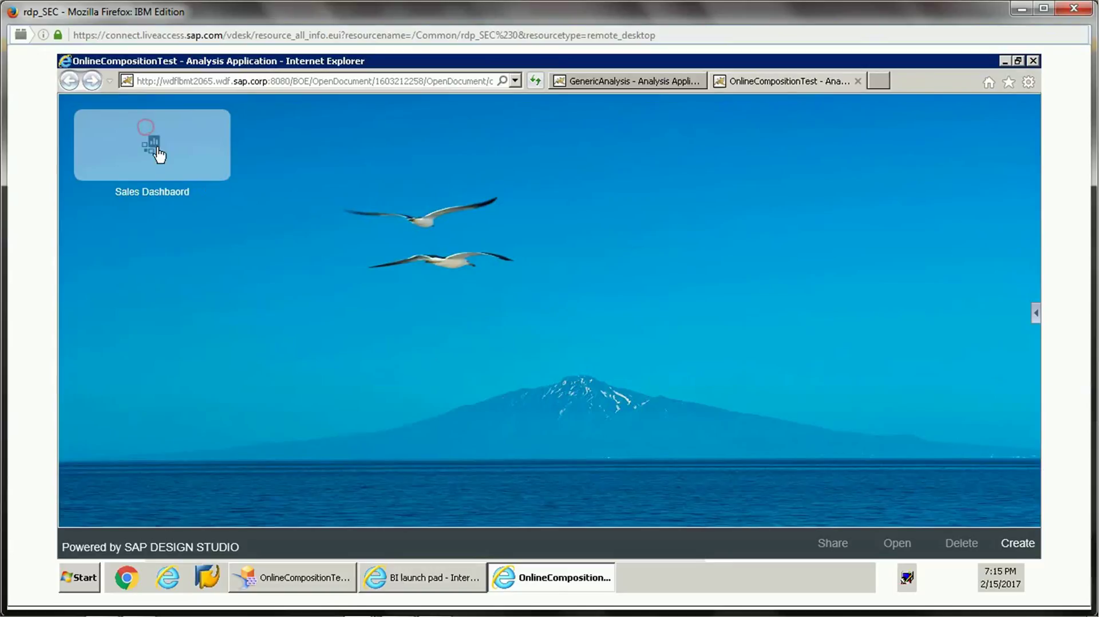
left_click(146, 130)
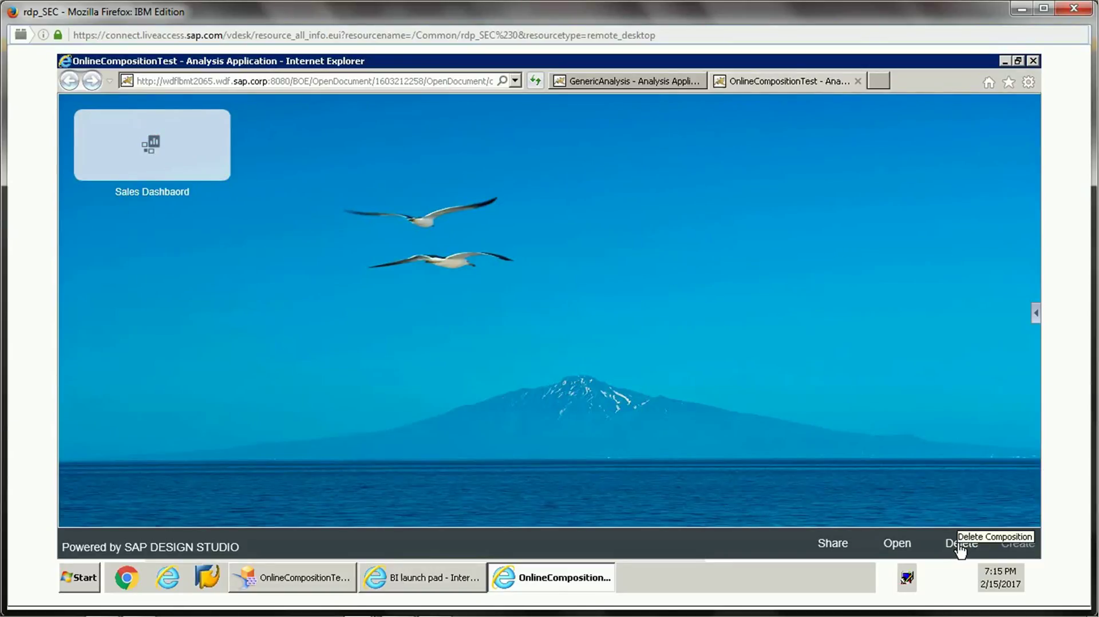
left_click(823, 548)
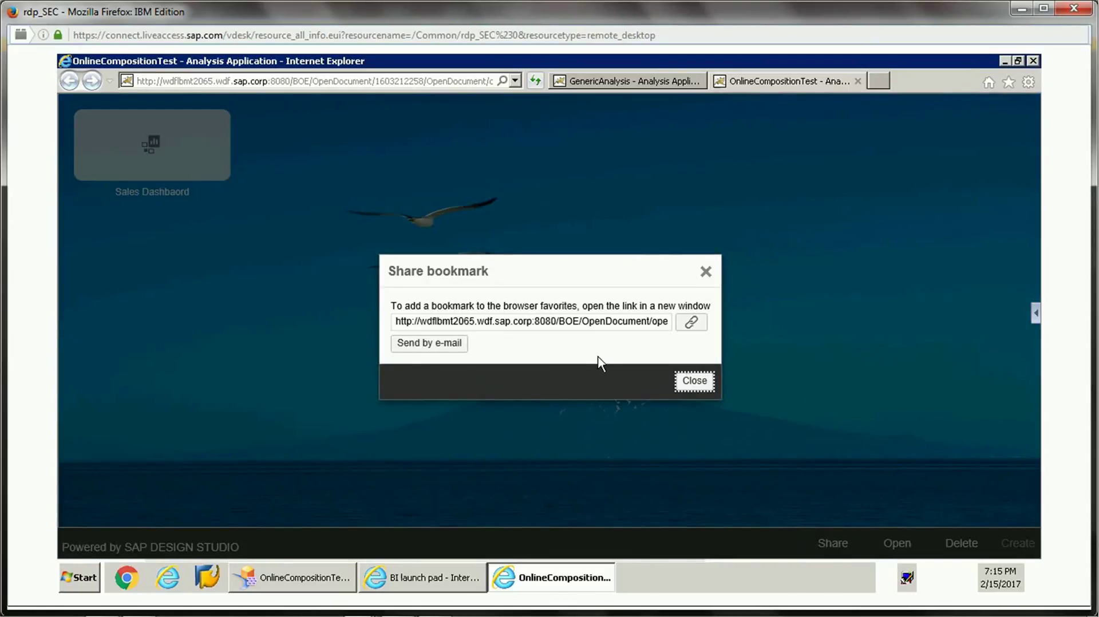
left_click(592, 319)
triple_click(592, 320)
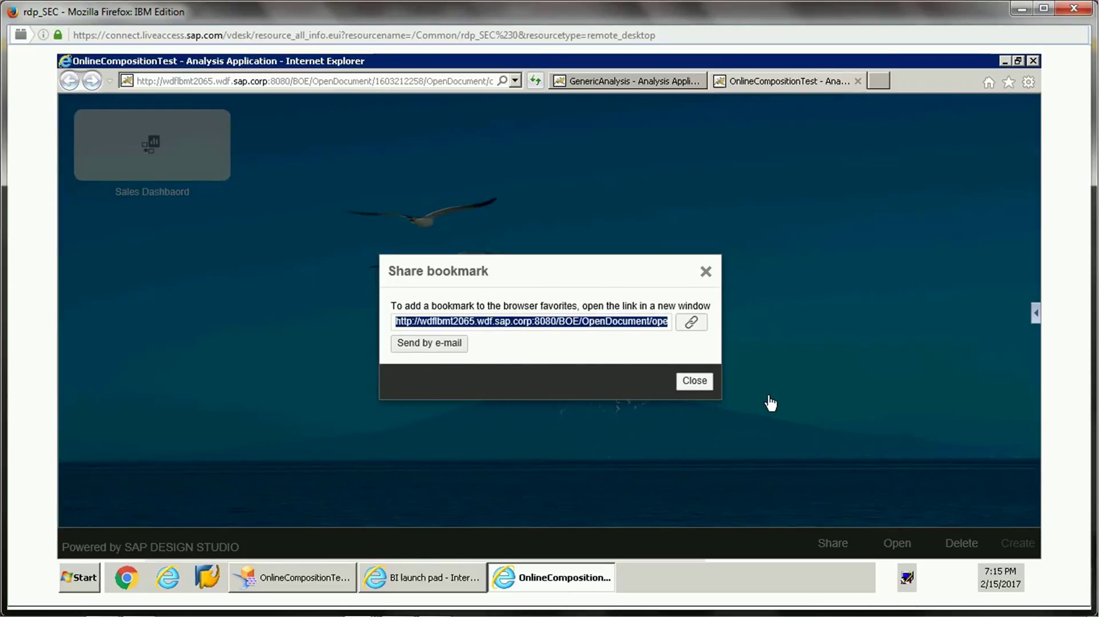
left_click(691, 381)
left_click(881, 81)
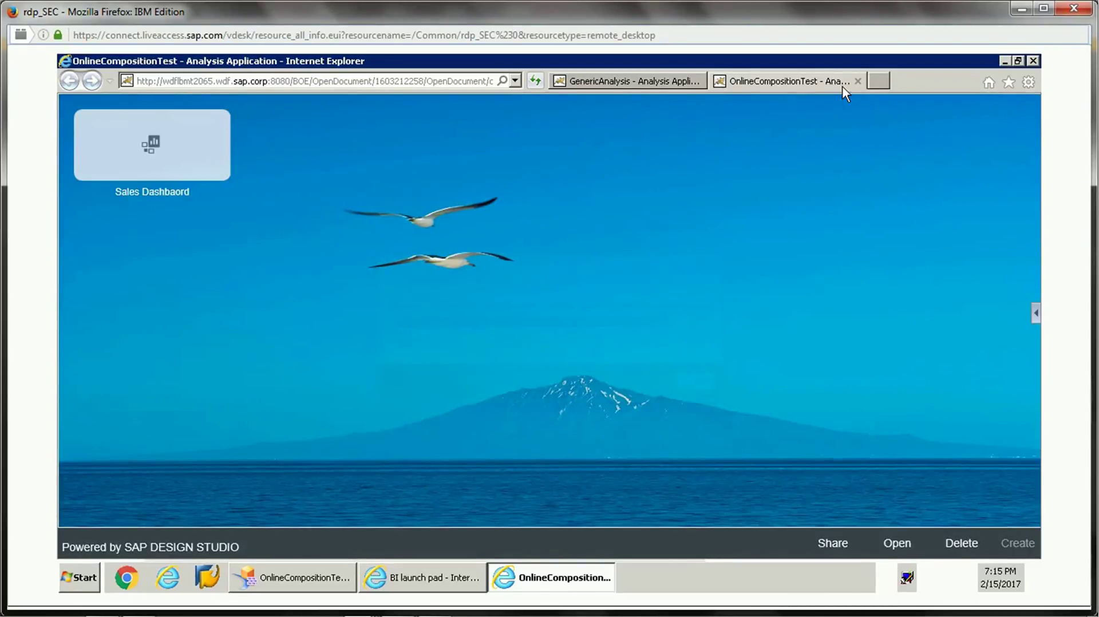
Load the pasted bookmark URL in a new tab, check the dashboard's filters, then close the tab.
key("ctrl+v")
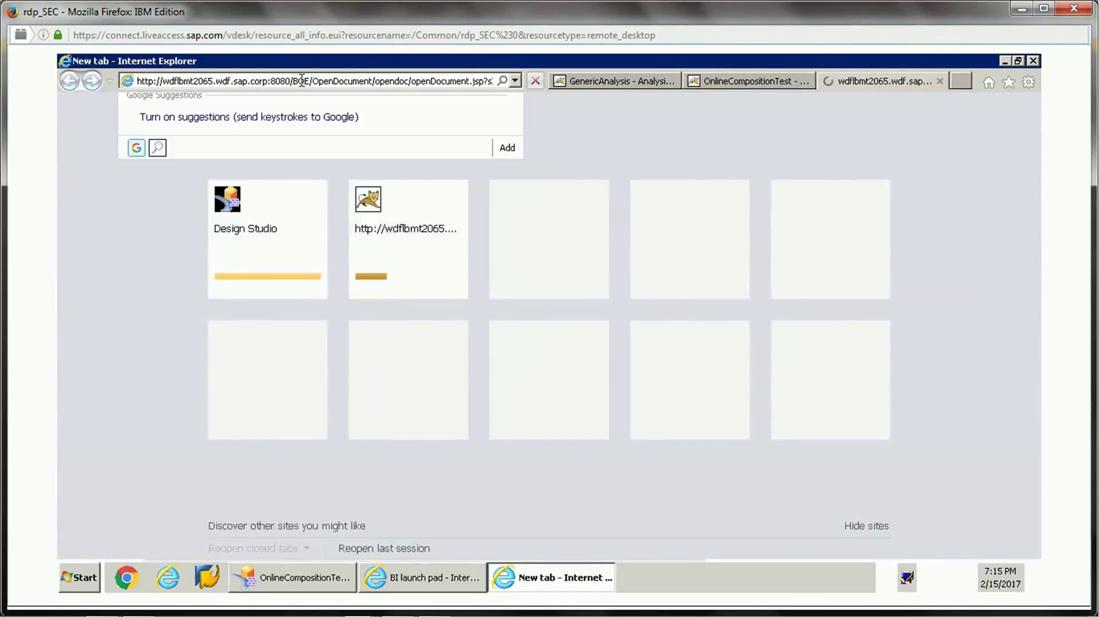
key("Return")
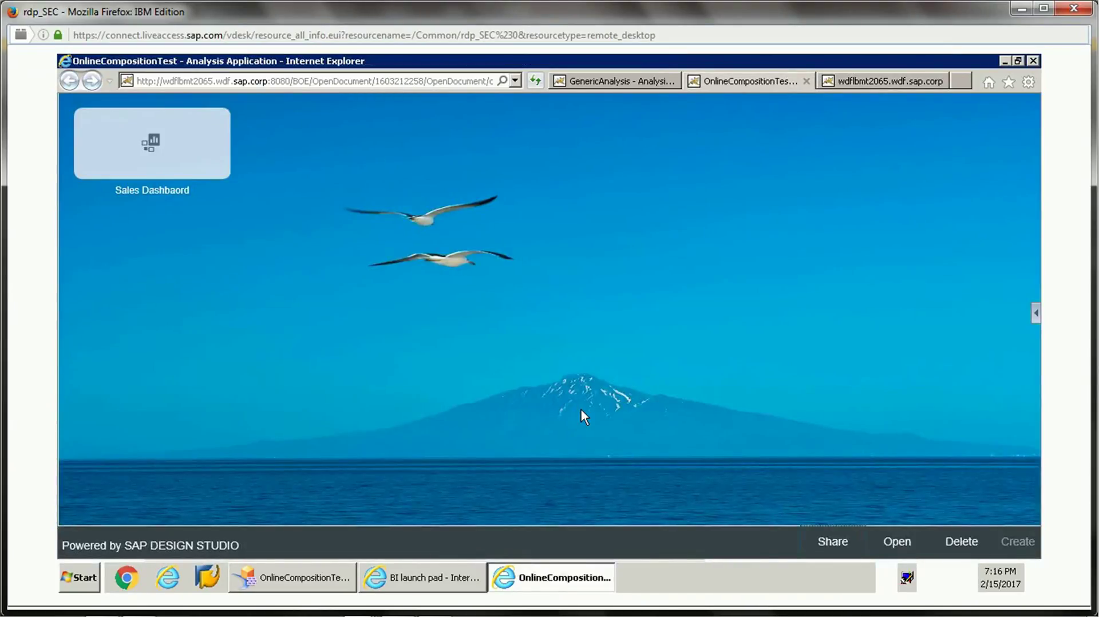
left_click(888, 82)
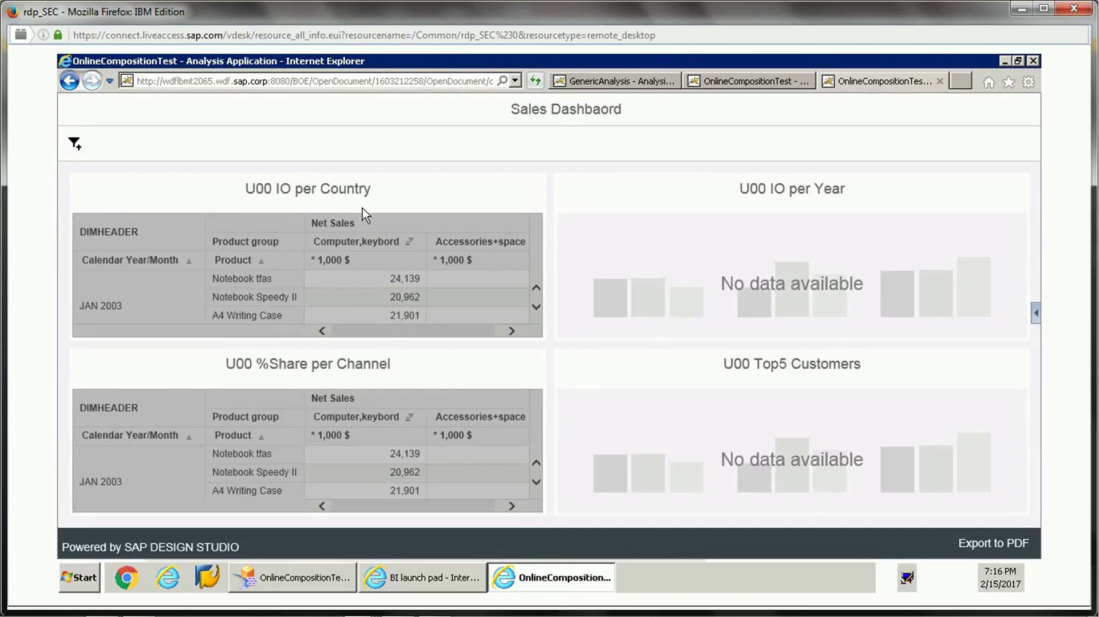
left_click(75, 144)
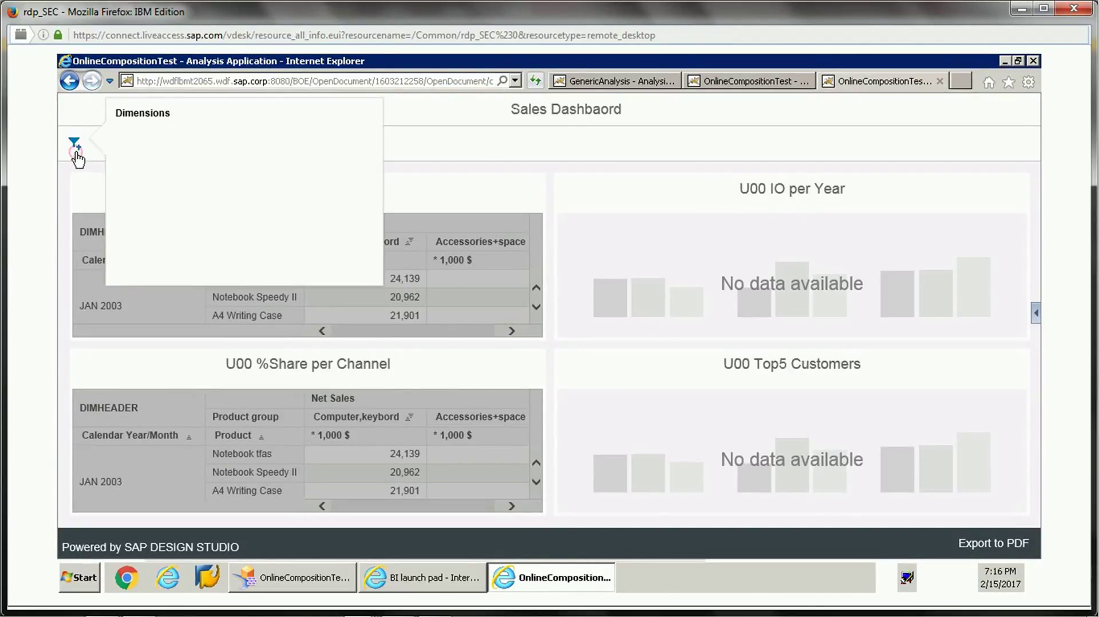
left_click(553, 158)
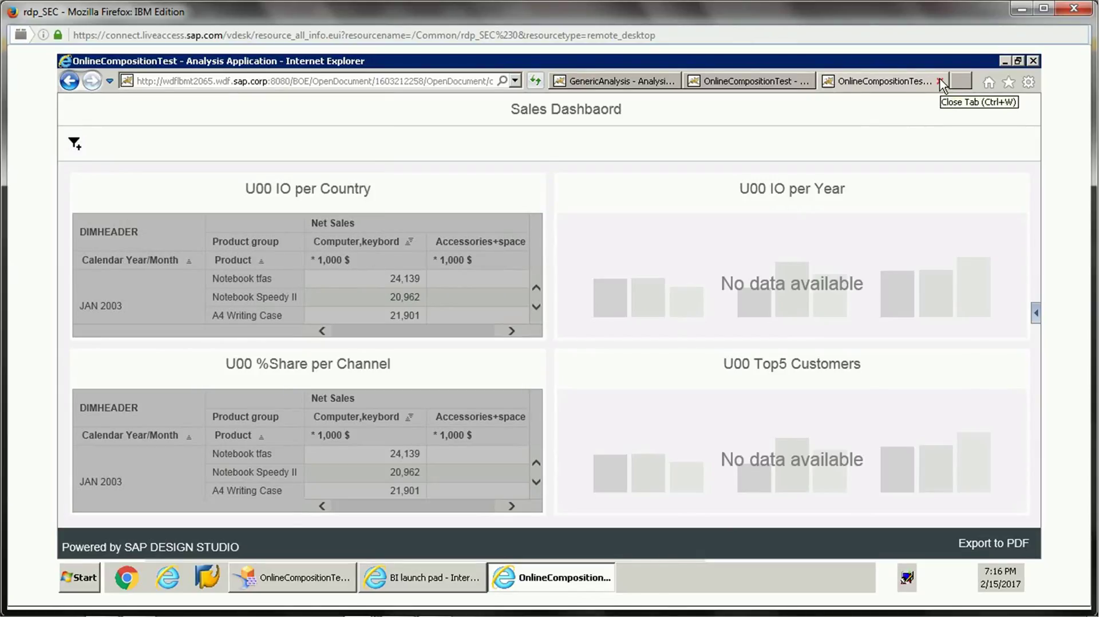
left_click(940, 83)
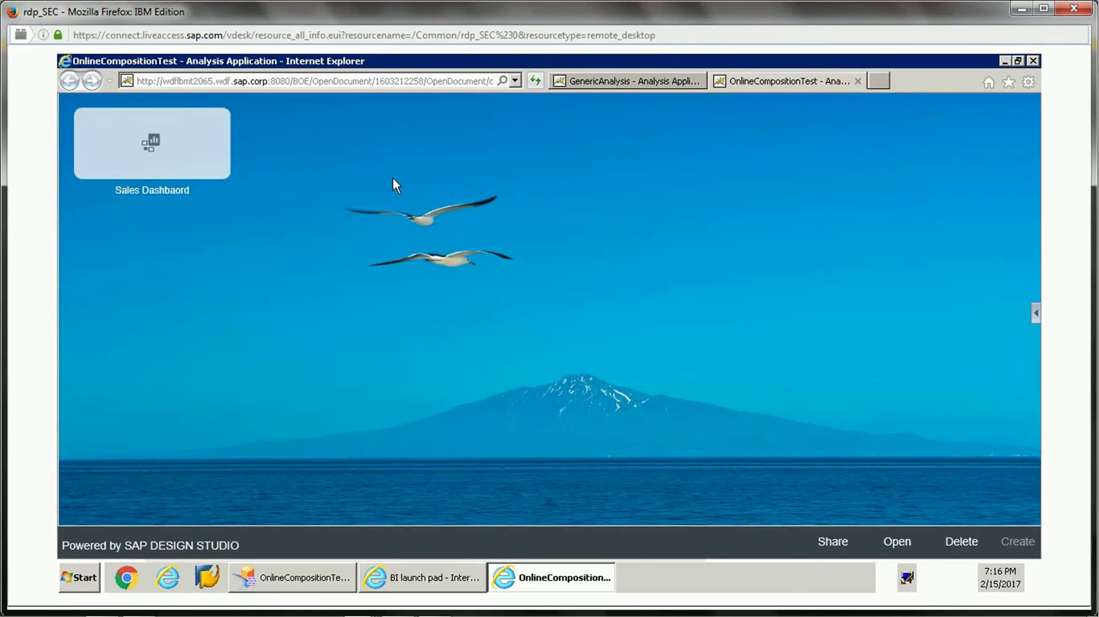
left_click(297, 578)
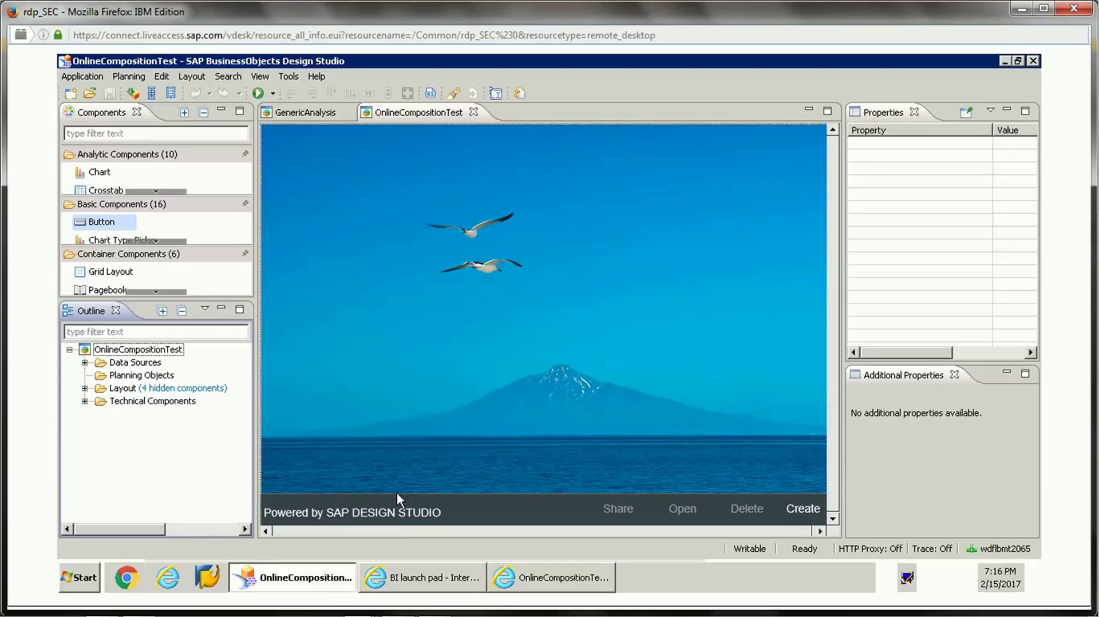
left_click(313, 113)
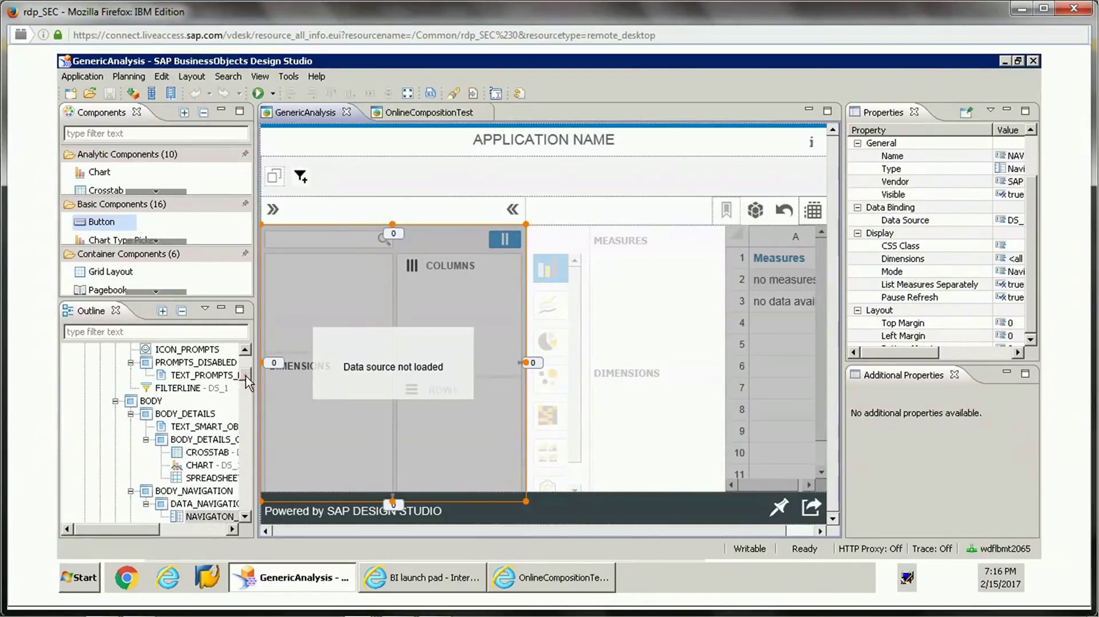
left_click_drag(245, 376, 249, 356)
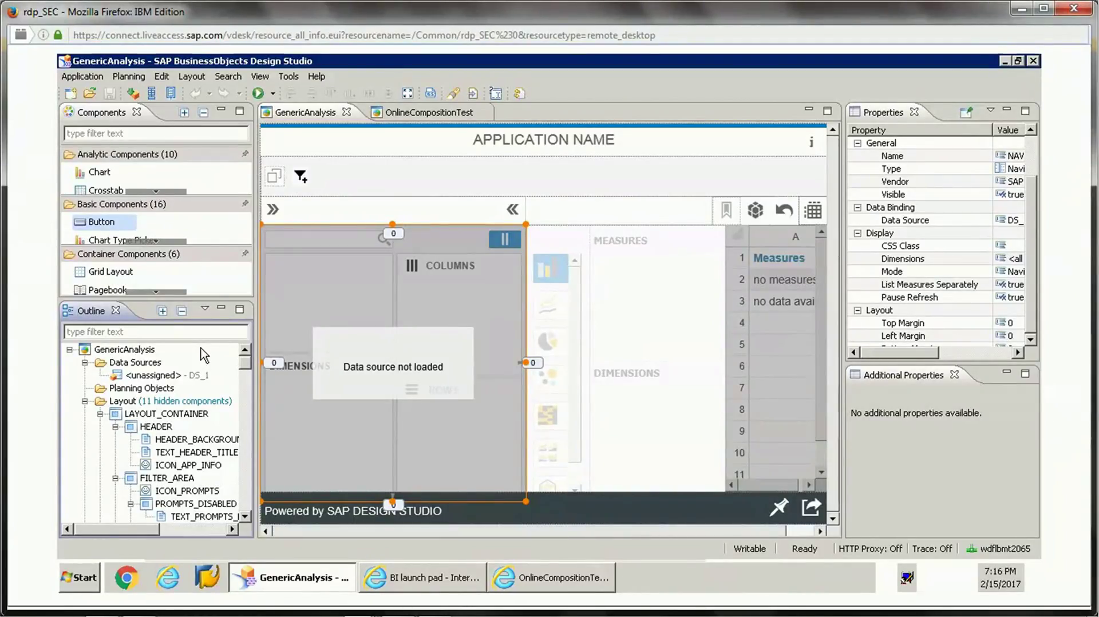
left_click(135, 362)
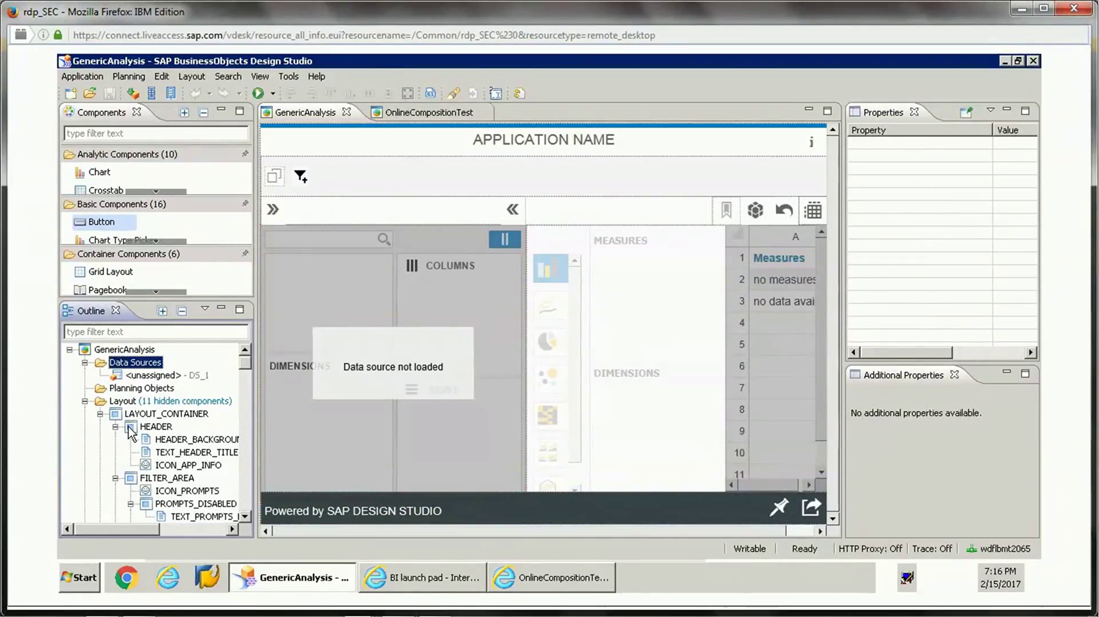
left_click(101, 414)
left_click(101, 426)
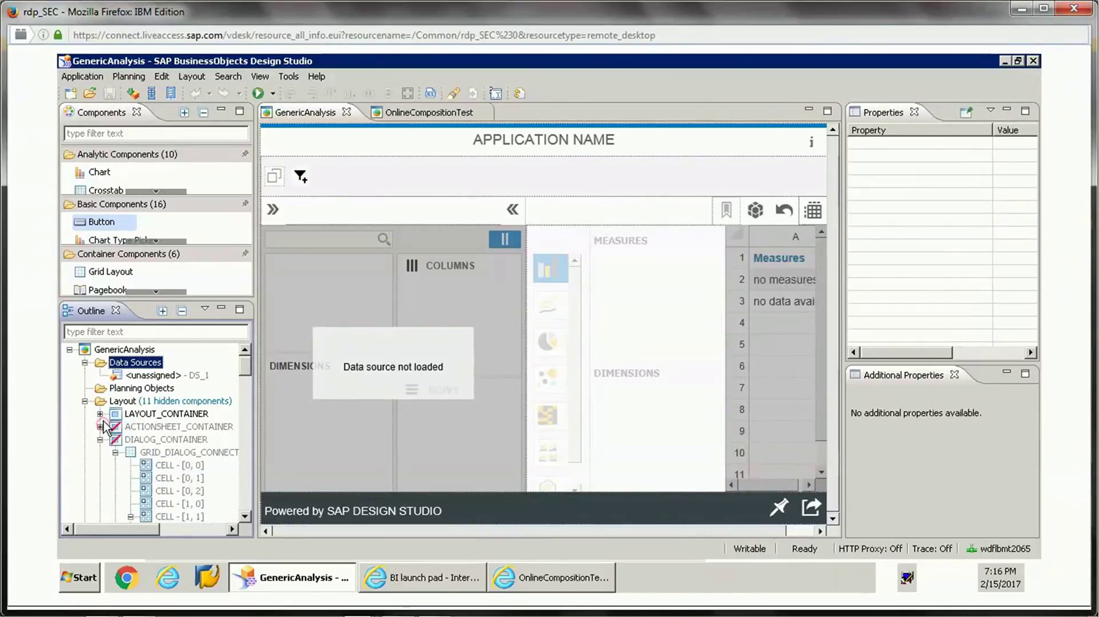
left_click(524, 579)
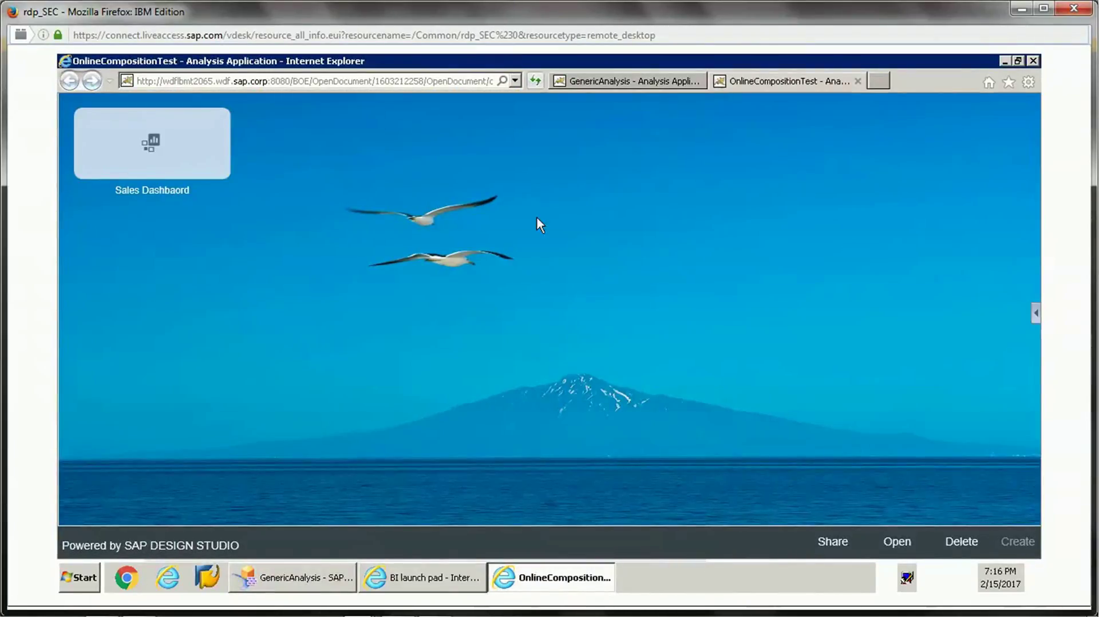